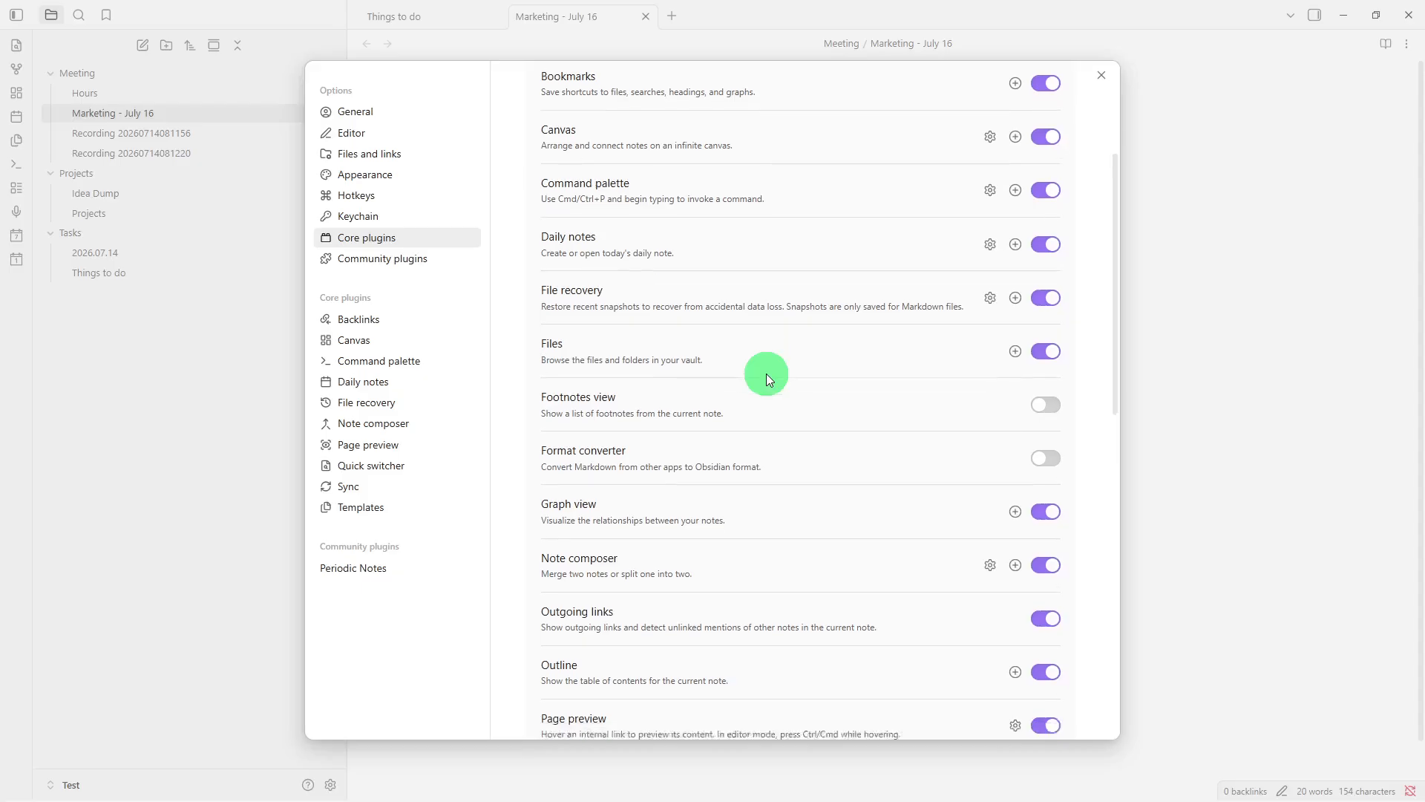
- Review the rest of the core plugins list and the Periodic Notes plugin settings, and leave the settings
{"action": "scroll", "coordinate": [767, 372], "scroll_direction": "down", "scroll_amount": 2}
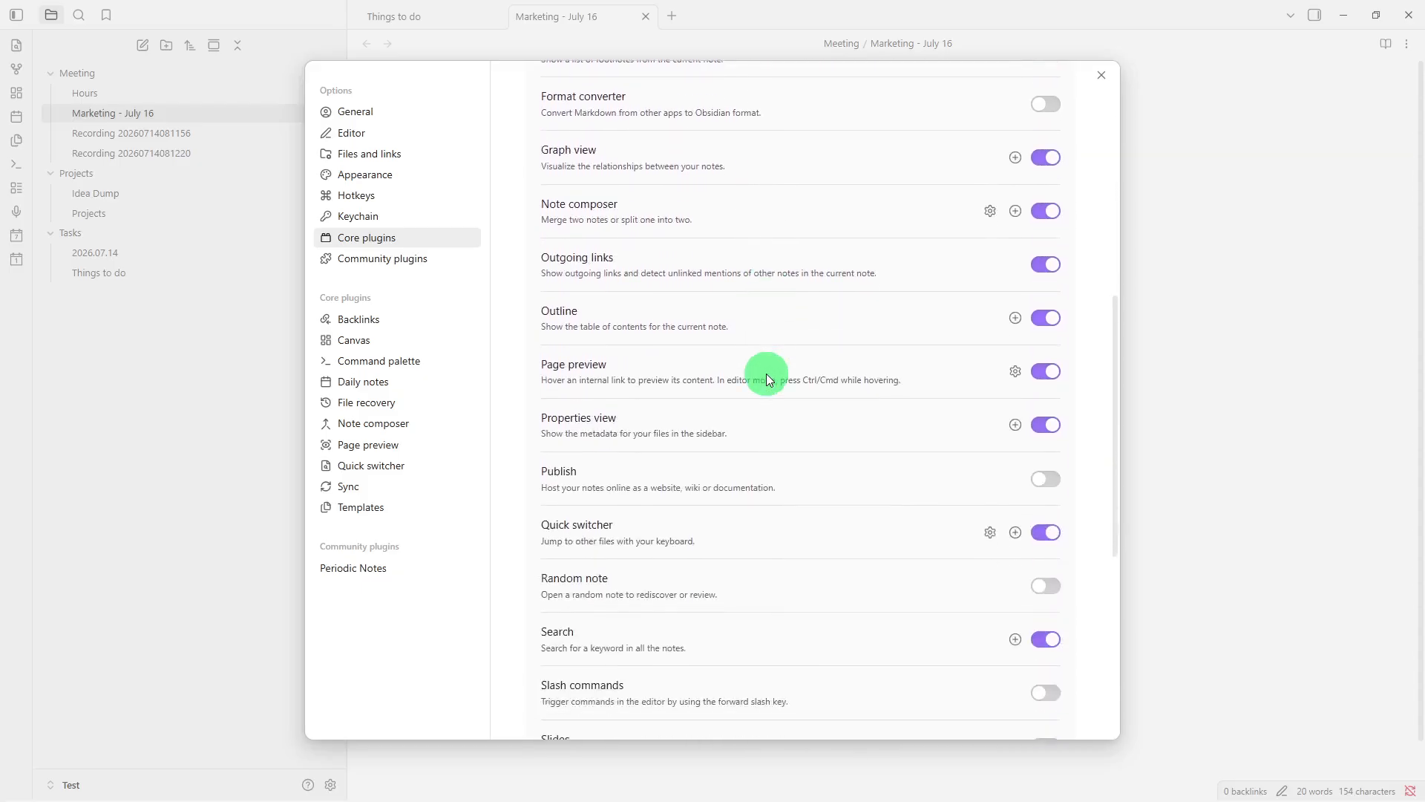
{"action": "scroll", "coordinate": [766, 372], "scroll_direction": "down", "scroll_amount": 4}
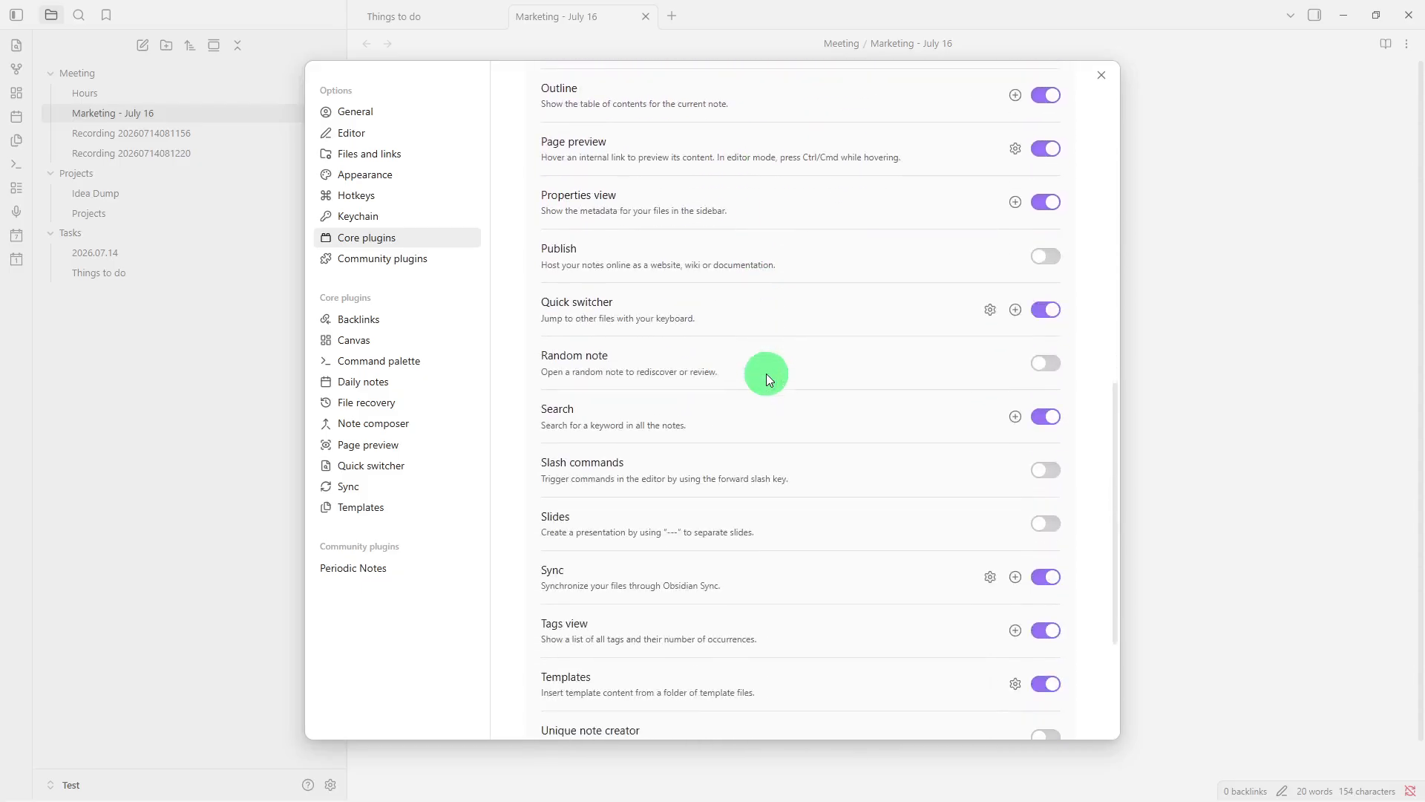
{"action": "scroll", "coordinate": [767, 372], "scroll_direction": "down", "scroll_amount": 2}
{"action": "scroll", "coordinate": [766, 373], "scroll_direction": "down", "scroll_amount": 3}
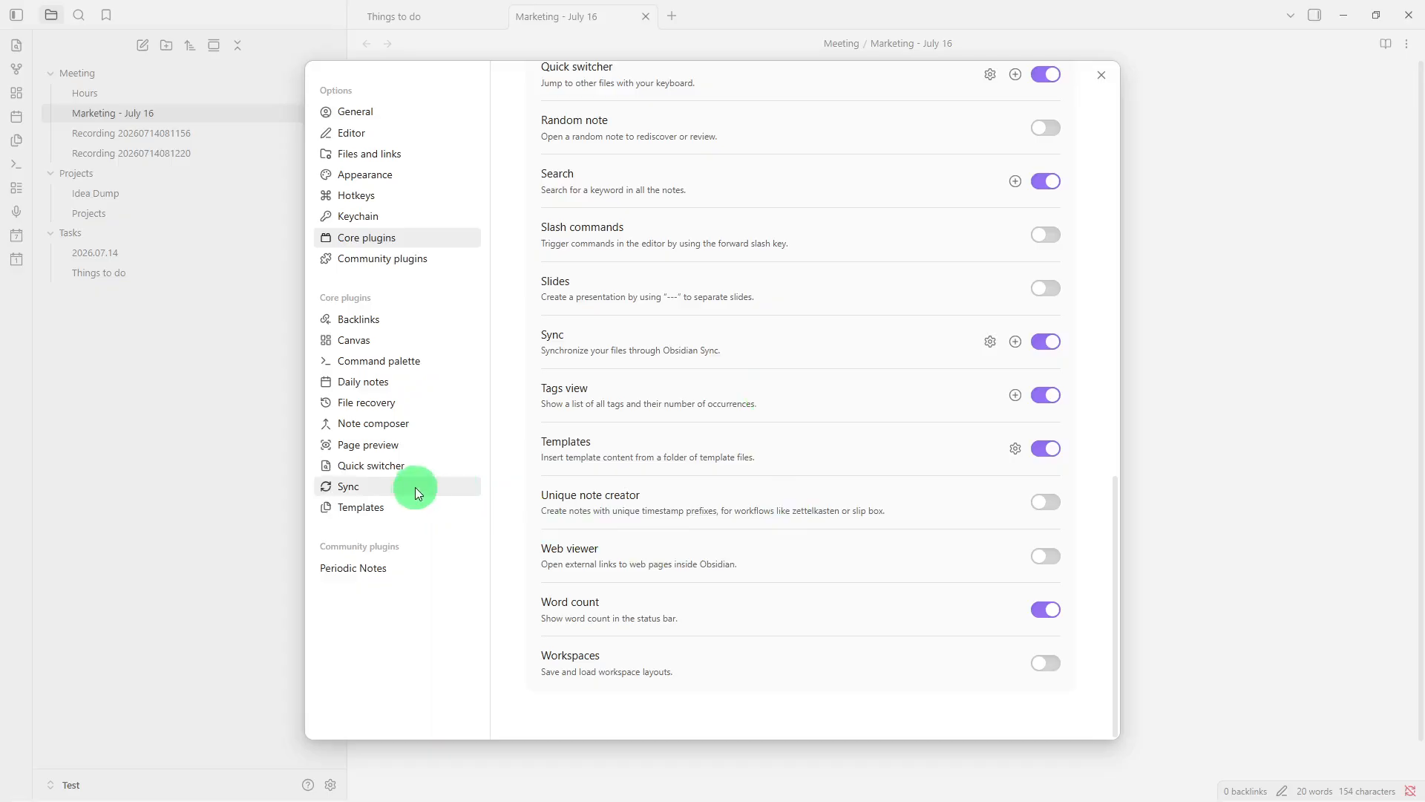
{"action": "left_click", "coordinate": [386, 567]}
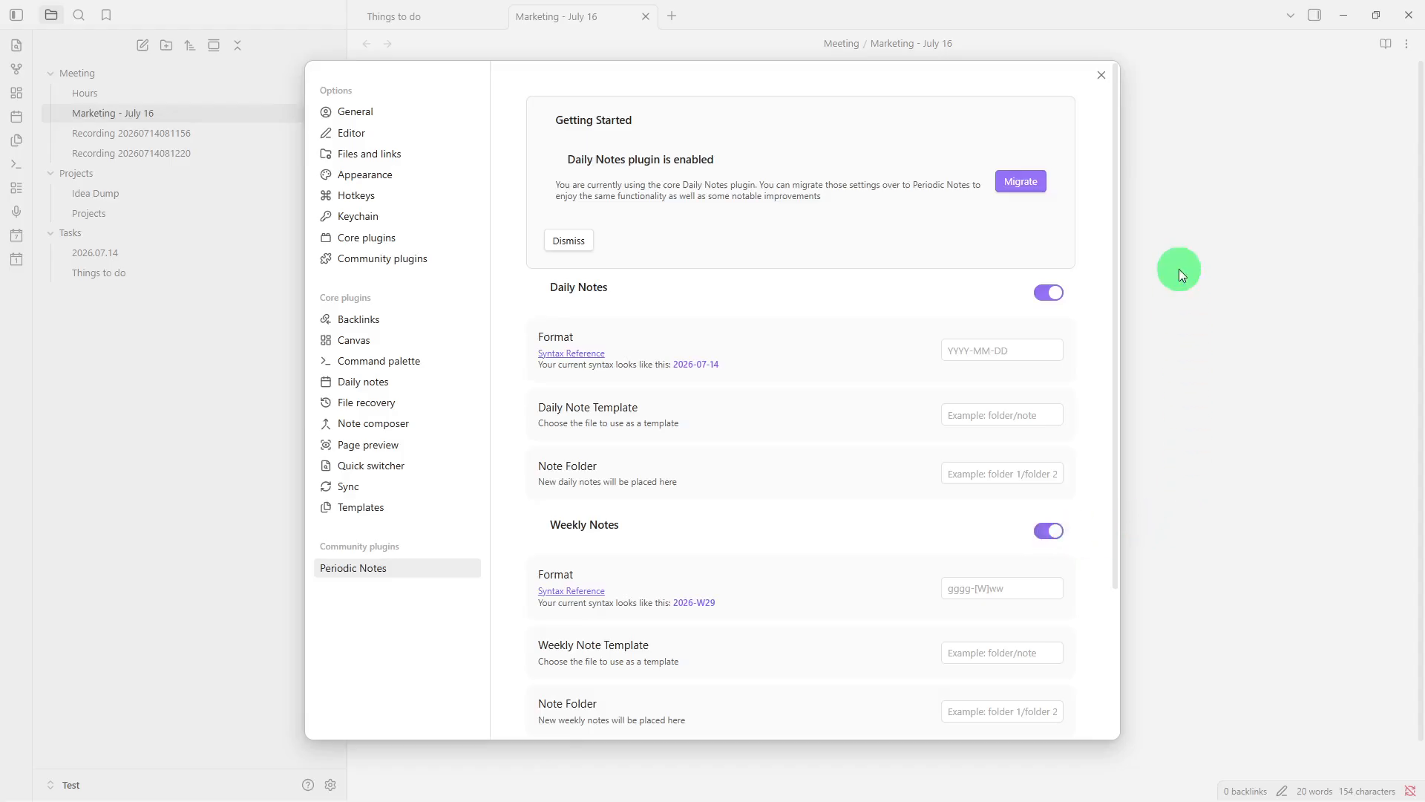
{"action": "left_click", "coordinate": [1105, 76]}
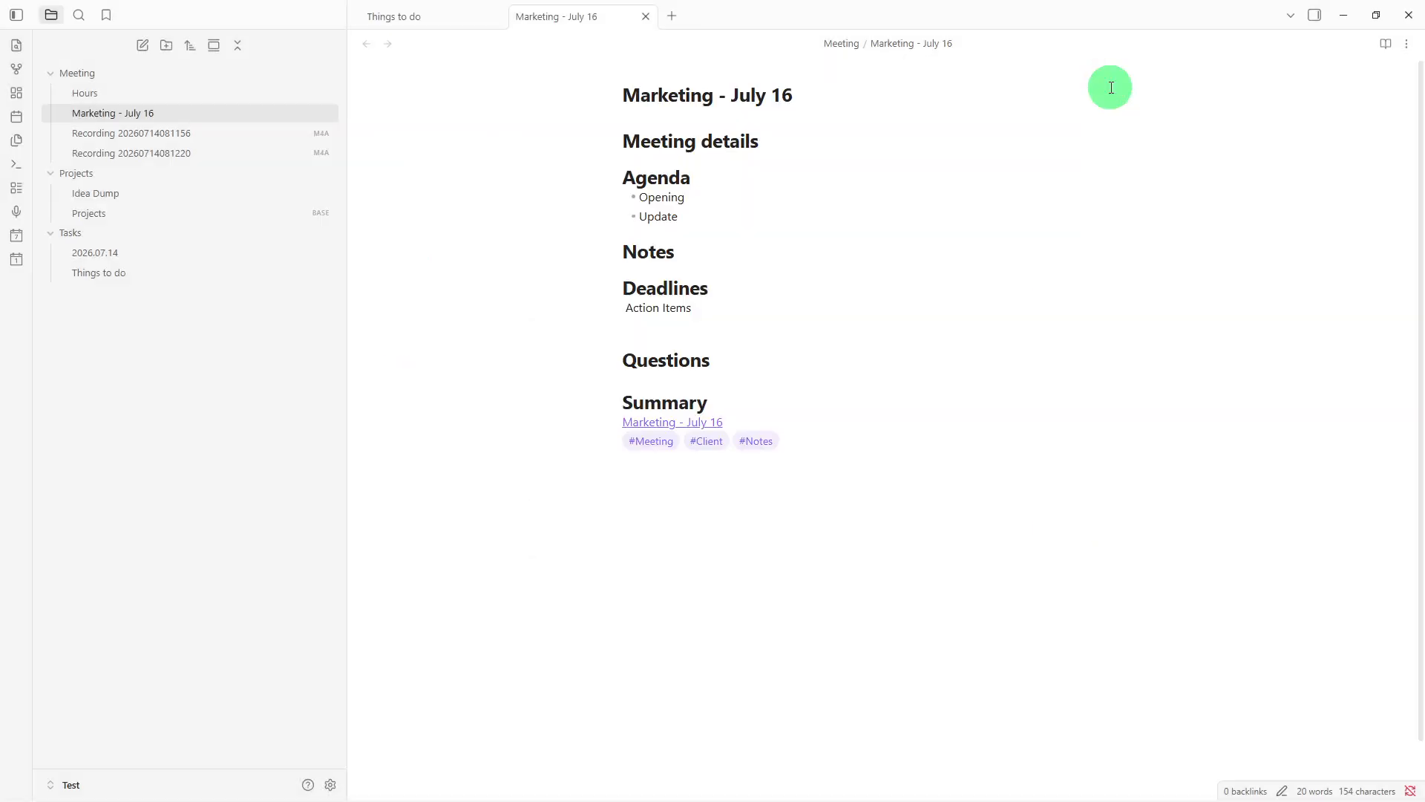
- Find the "Periodic Notes: Open weekly note" command and run it to create this week's note
{"action": "key", "text": "ctrl+p"}
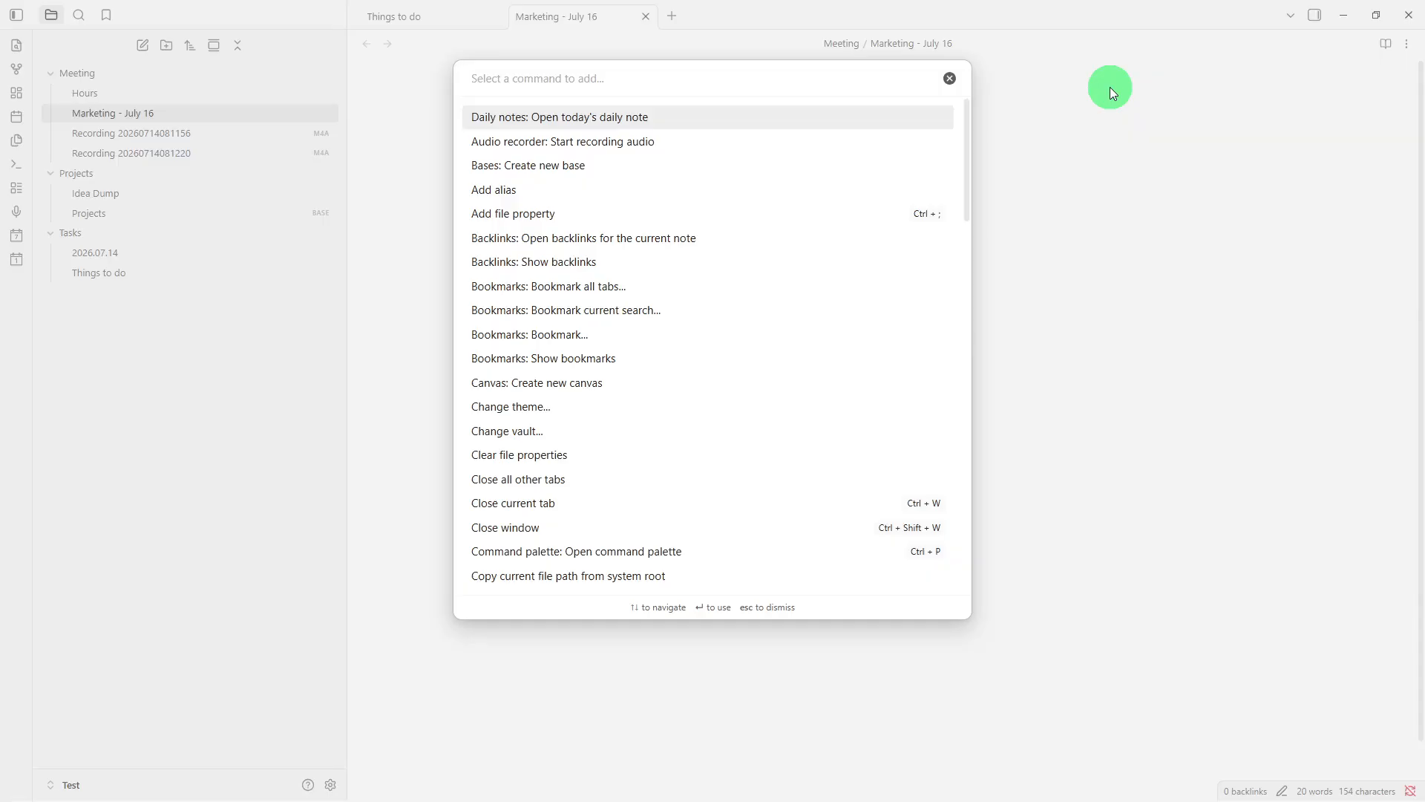
{"action": "type", "text": "wee"}
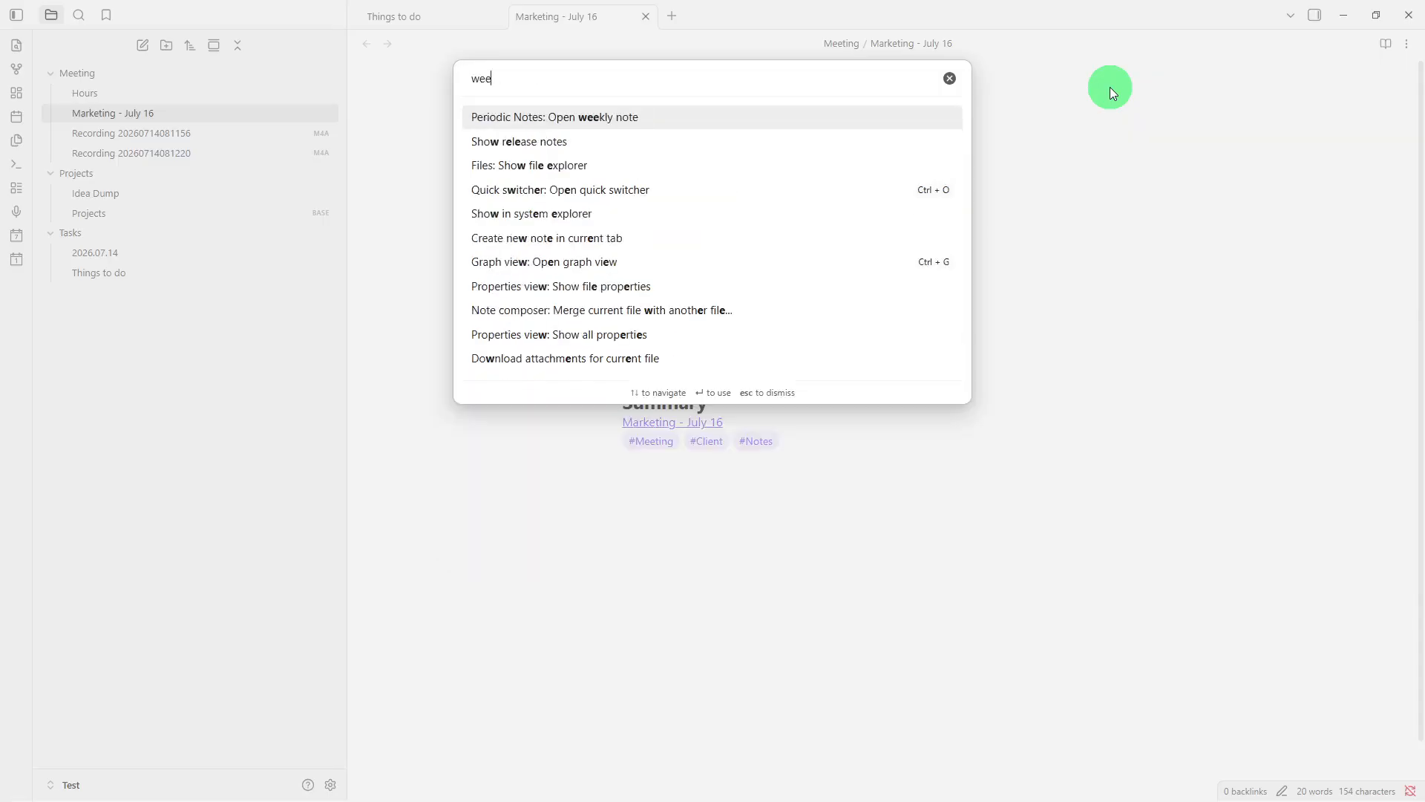
{"action": "type", "text": "k"}
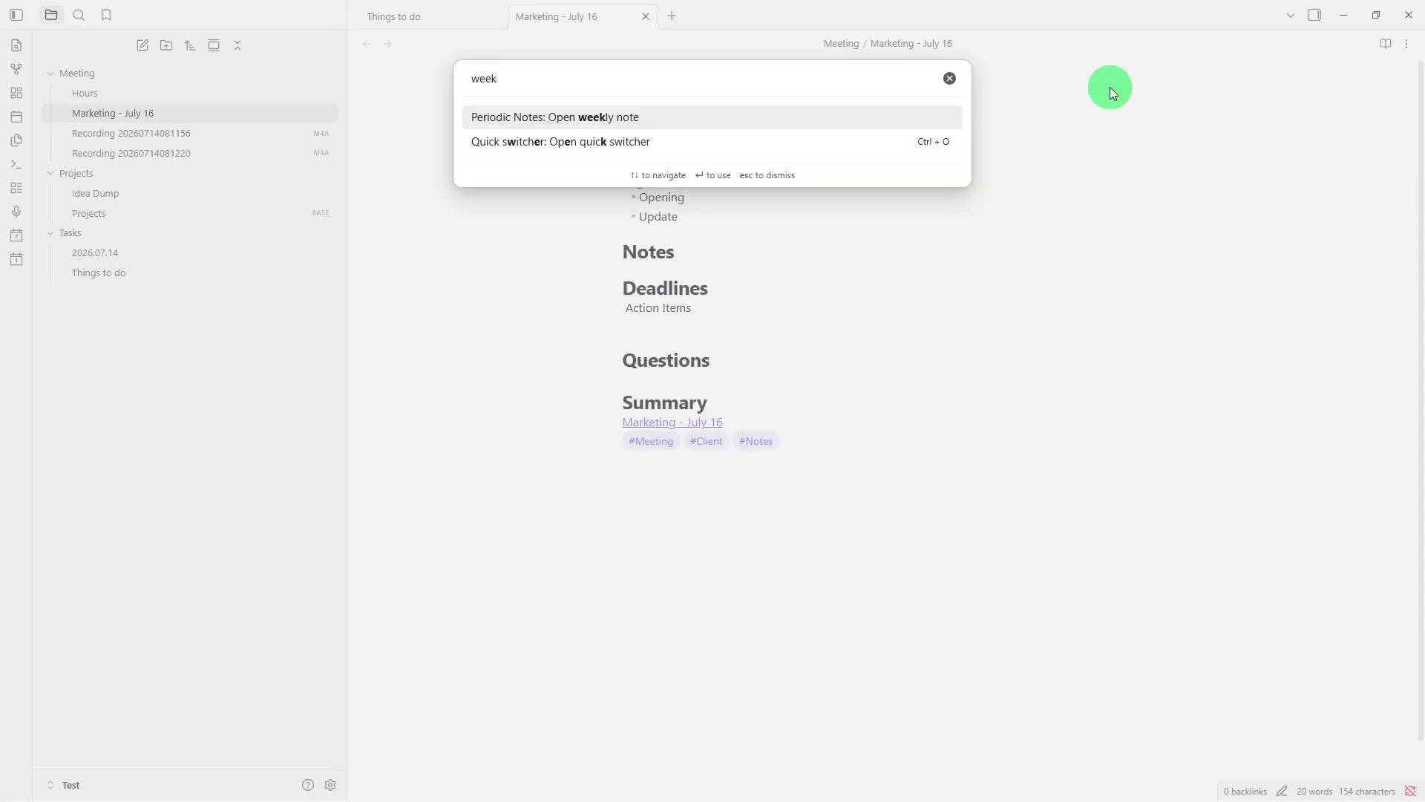
{"action": "left_click", "coordinate": [915, 116]}
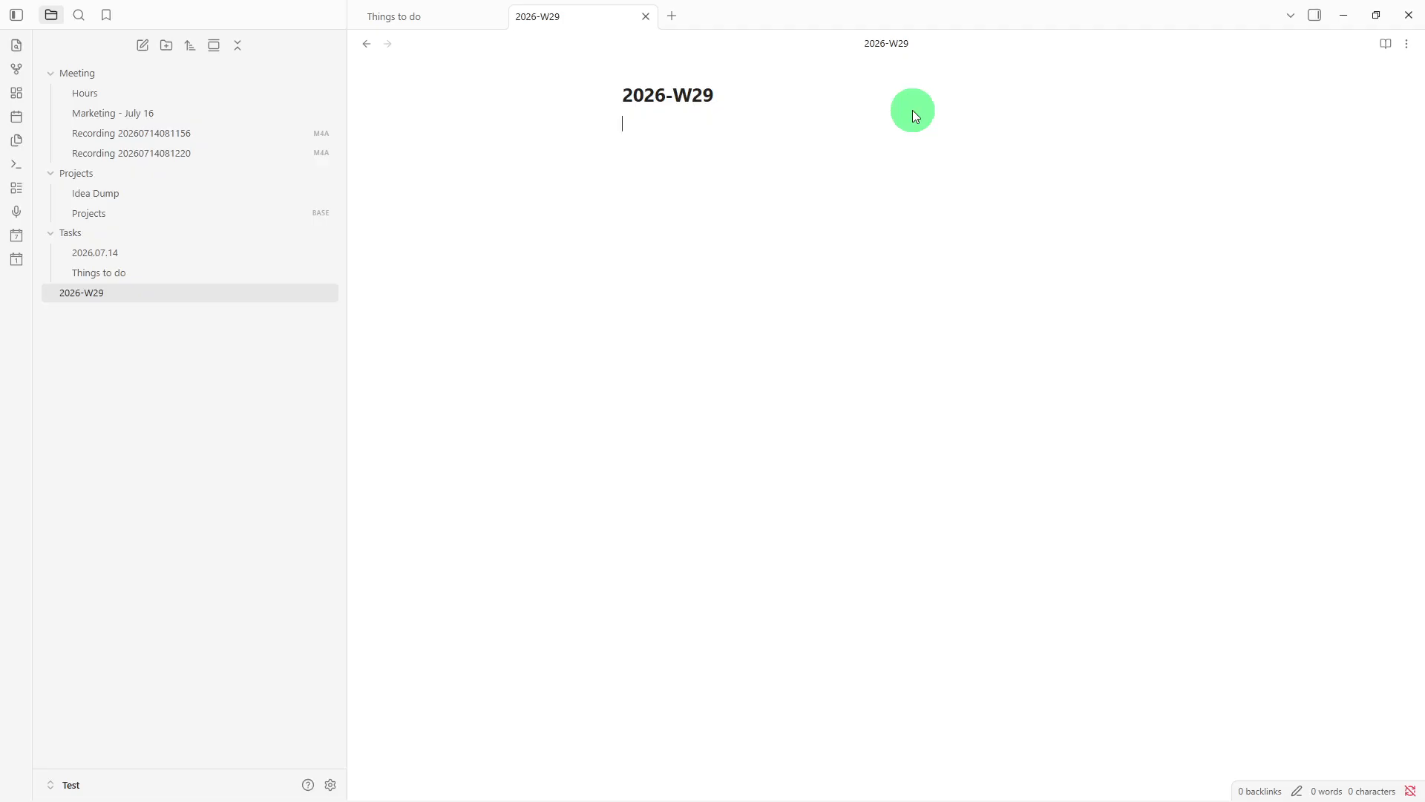
- Add a level-one heading "Weekly Goals" to the weekly note with the bullet item "Run" beneath it
{"action": "type", "text": "#"}
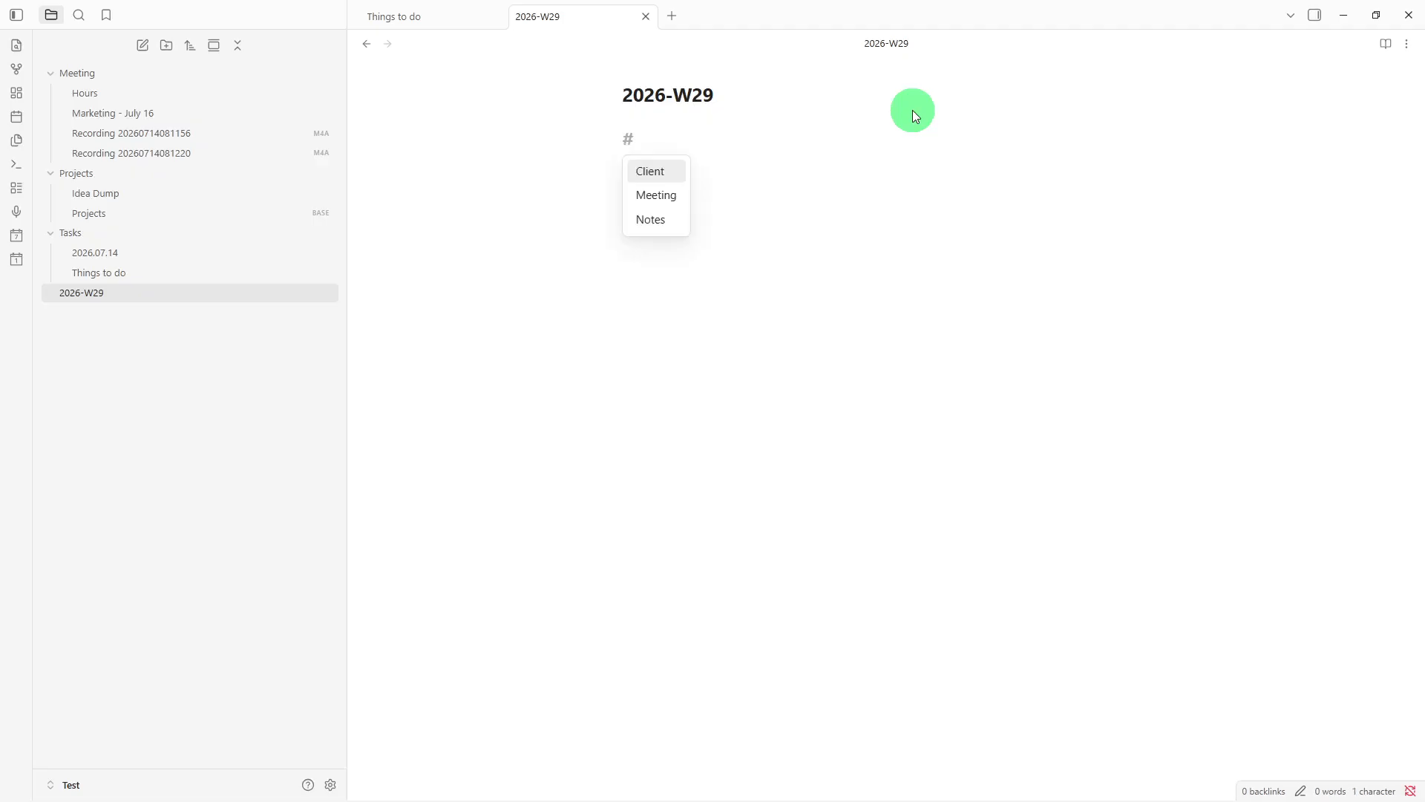
{"action": "type", "text": " W"}
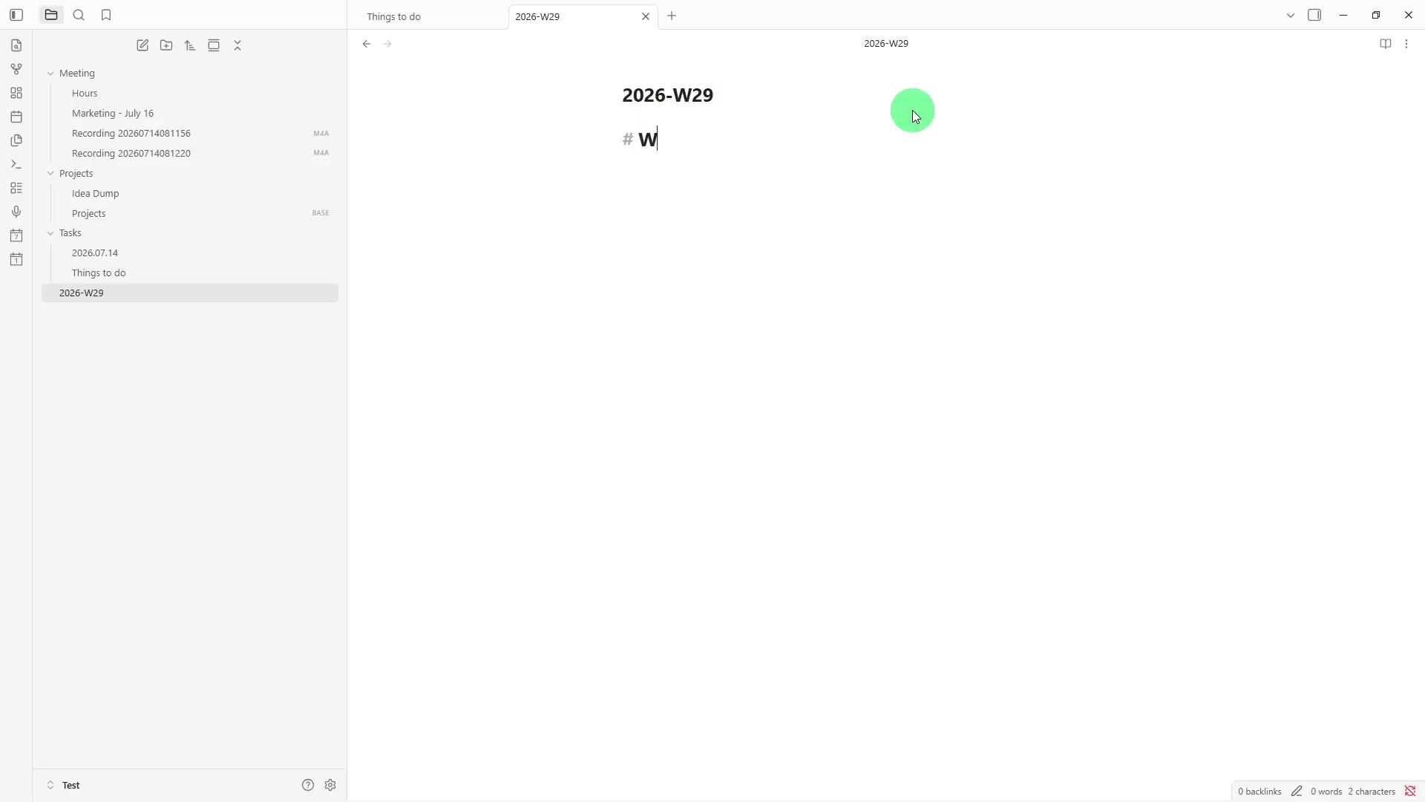
{"action": "type", "text": "eekly "}
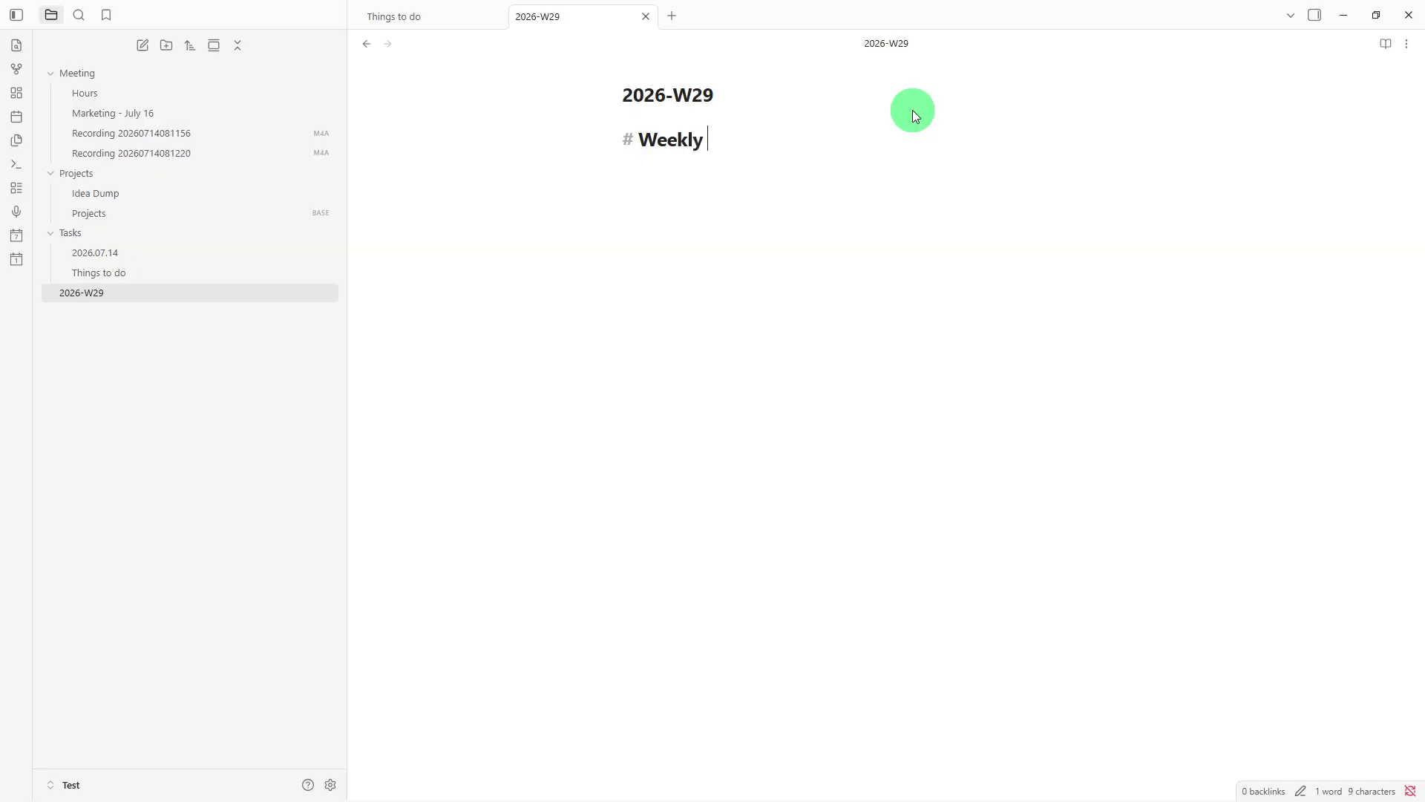
{"action": "type", "text": "Goals"}
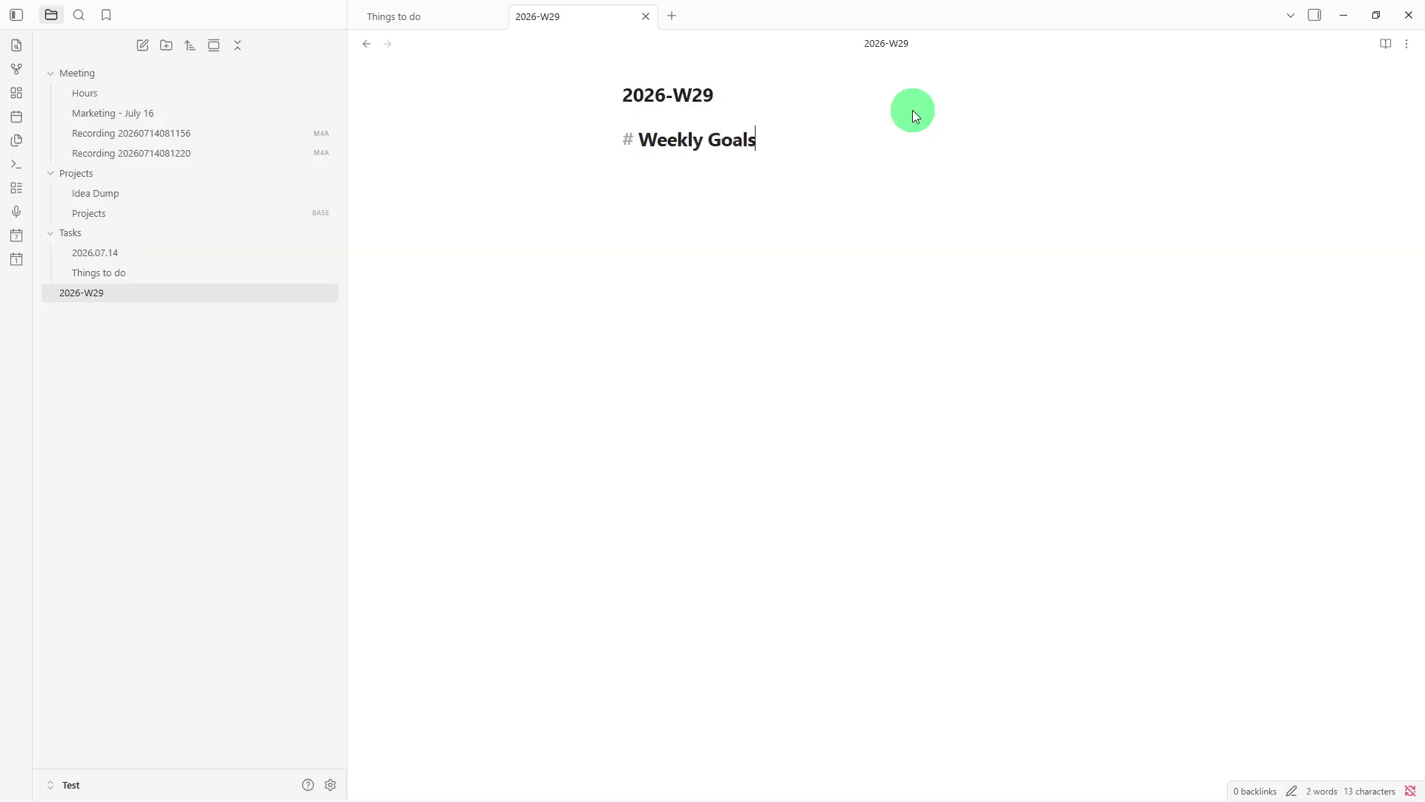
{"action": "key", "text": "Return"}
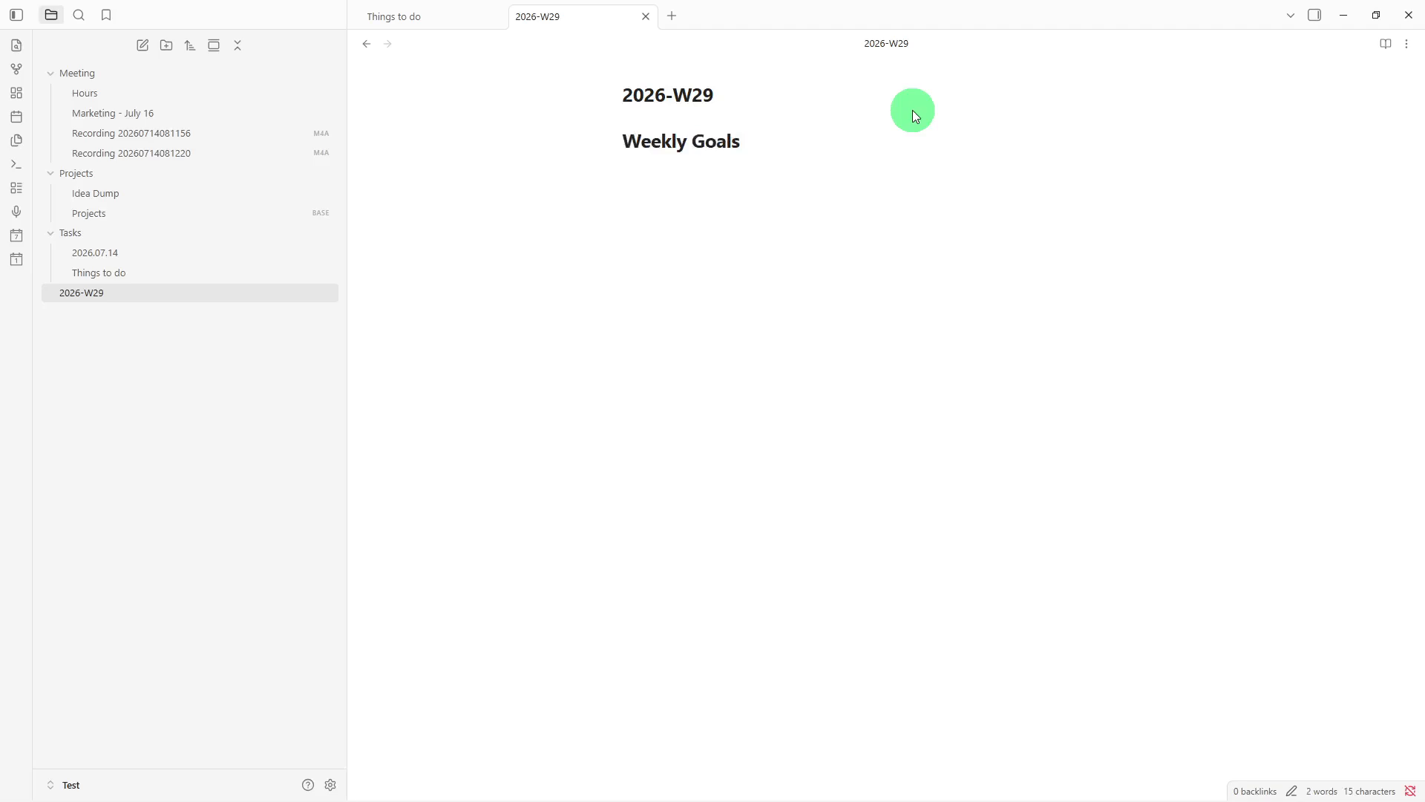
{"action": "type", "text": "- "}
{"action": "type", "text": "Ru"}
{"action": "type", "text": "n"}
- Add a level-one heading "Tasks" below the goals, with an empty pair of braces "{}" beneath it
{"action": "type", "text": "#"}
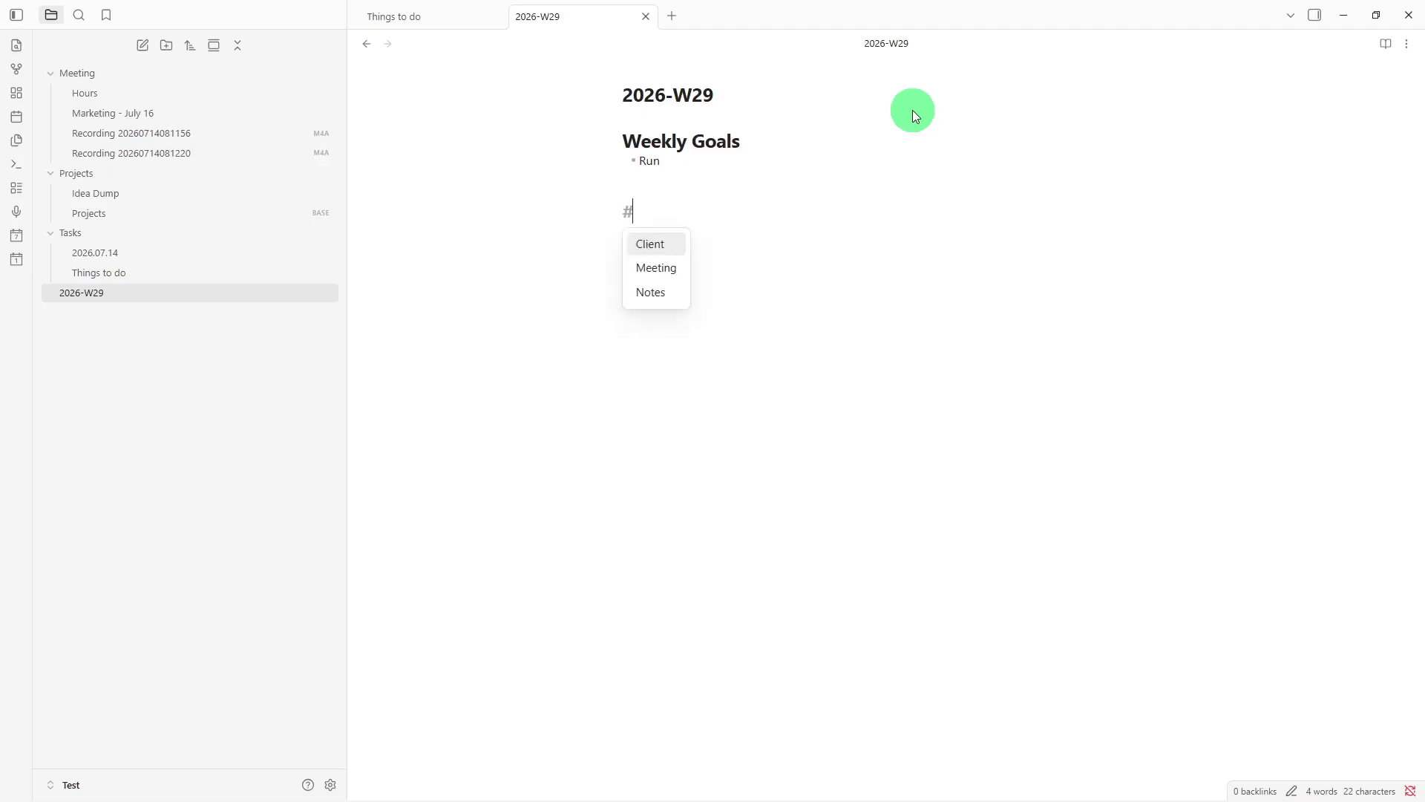
{"action": "type", "text": " T"}
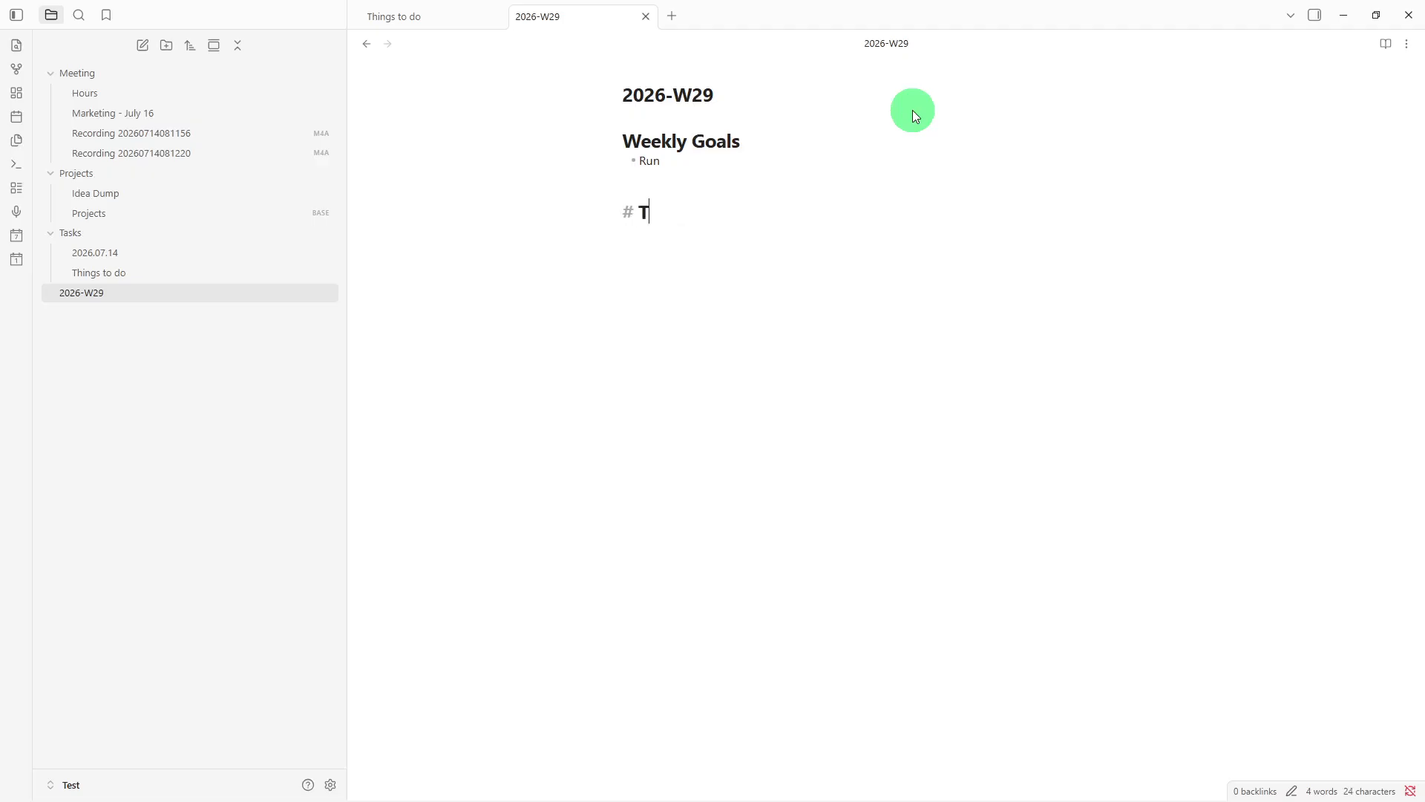
{"action": "type", "text": "asks"}
{"action": "key", "text": "Return"}
{"action": "type", "text": "["}
{"action": "key", "text": "Return"}
{"action": "key", "text": "Delete"}
- Add a level-one heading "Projects" with an internal link to the Idea Dump note beneath it
{"action": "type", "text": "#"}
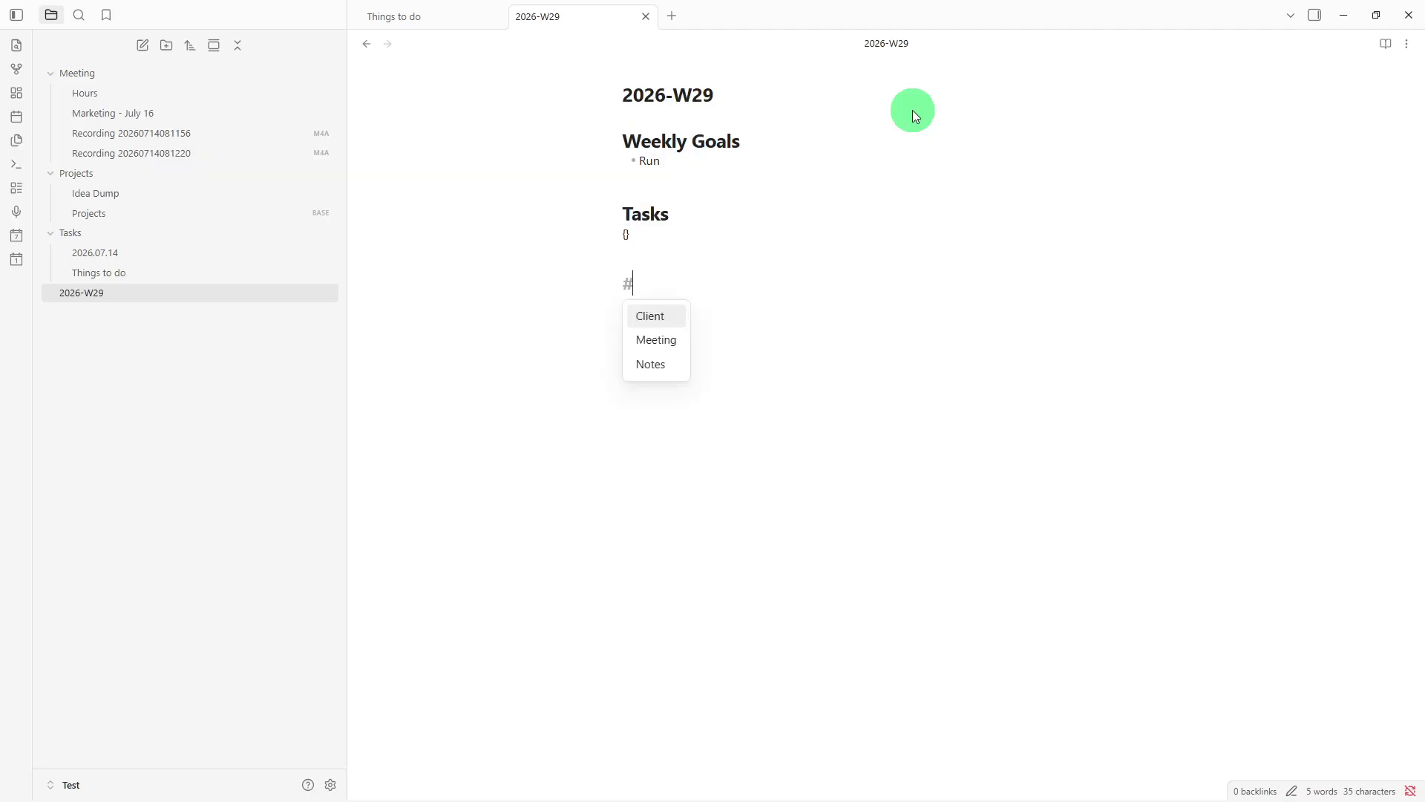
{"action": "type", "text": " Pr"}
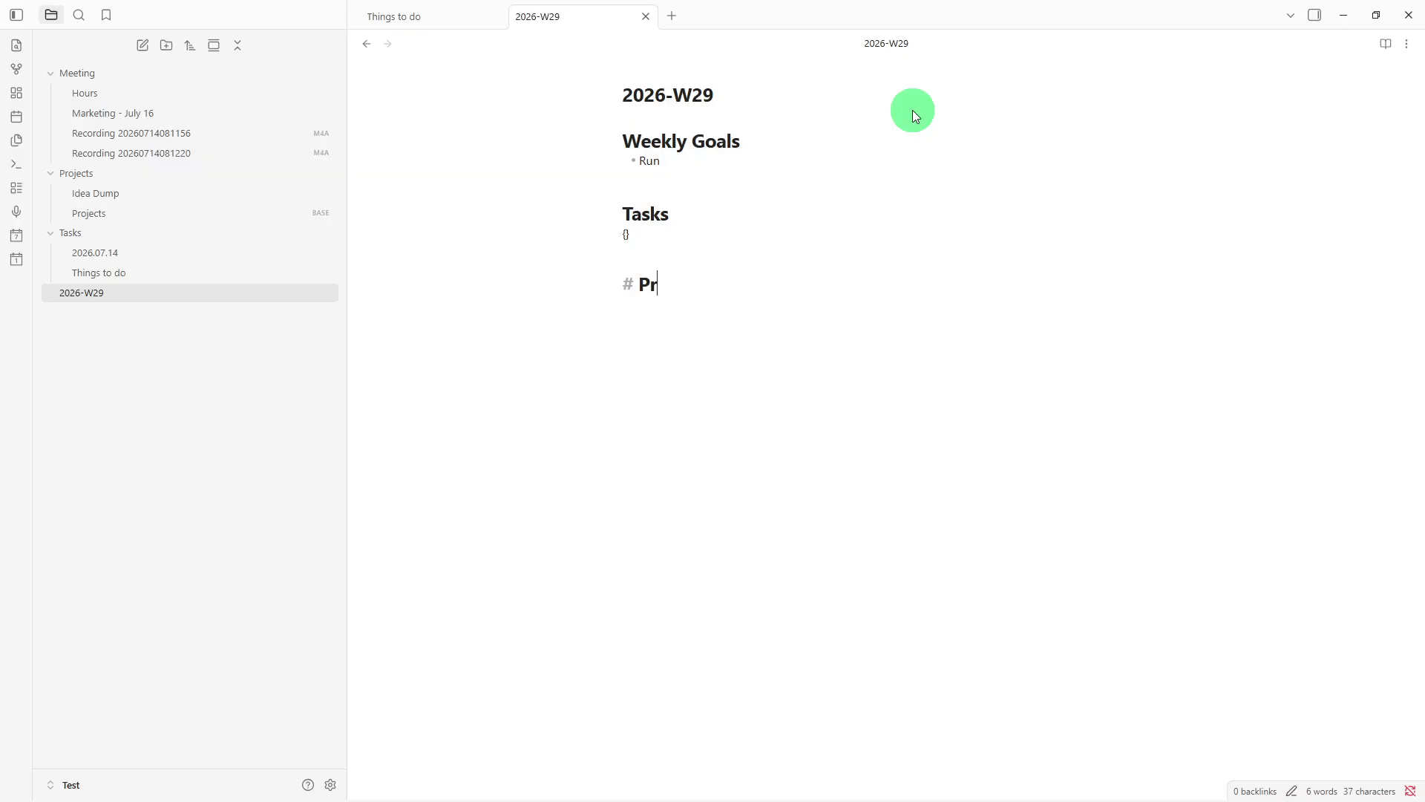
{"action": "type", "text": "ojects"}
{"action": "key", "text": "Return"}
{"action": "type", "text": "[["}
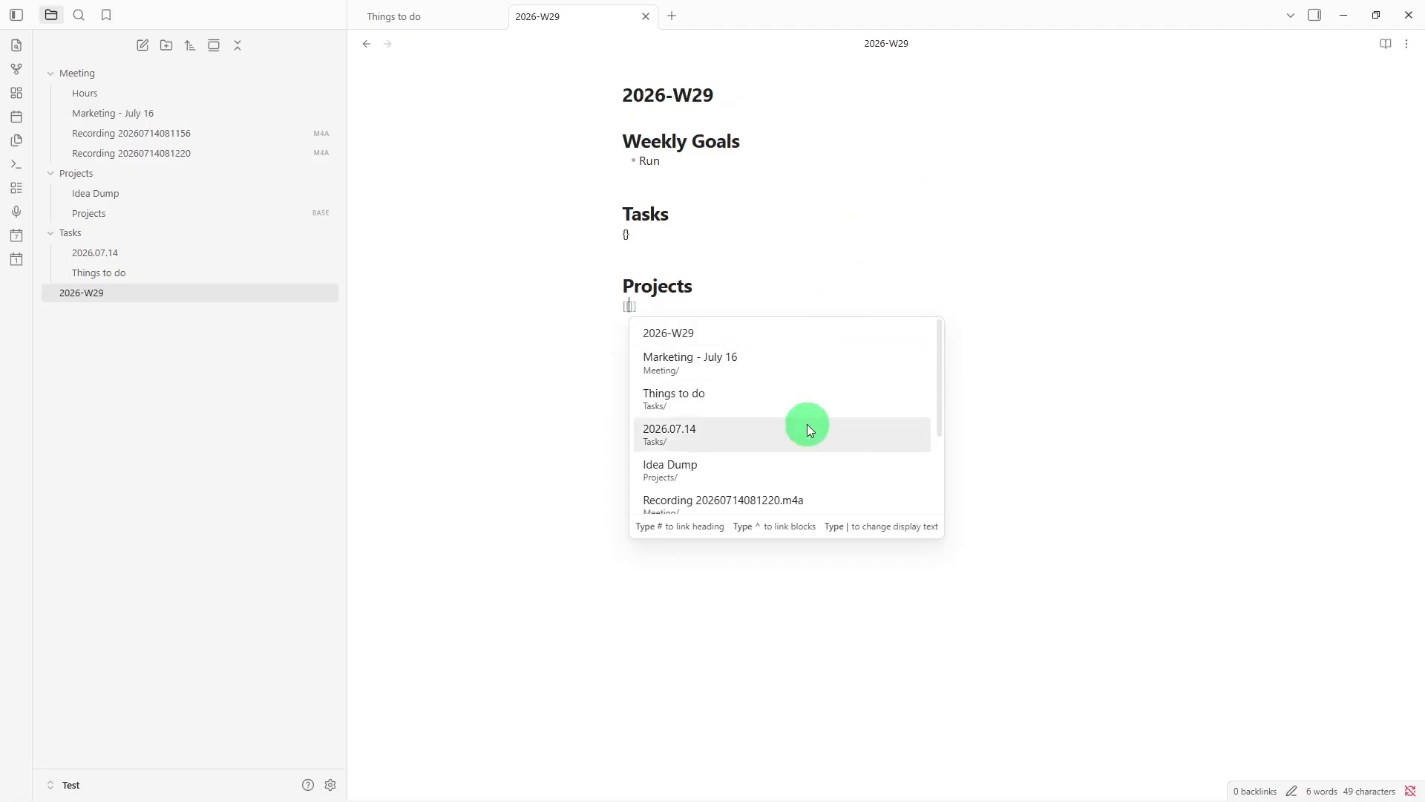
{"action": "scroll", "coordinate": [808, 425], "scroll_direction": "down", "scroll_amount": 1}
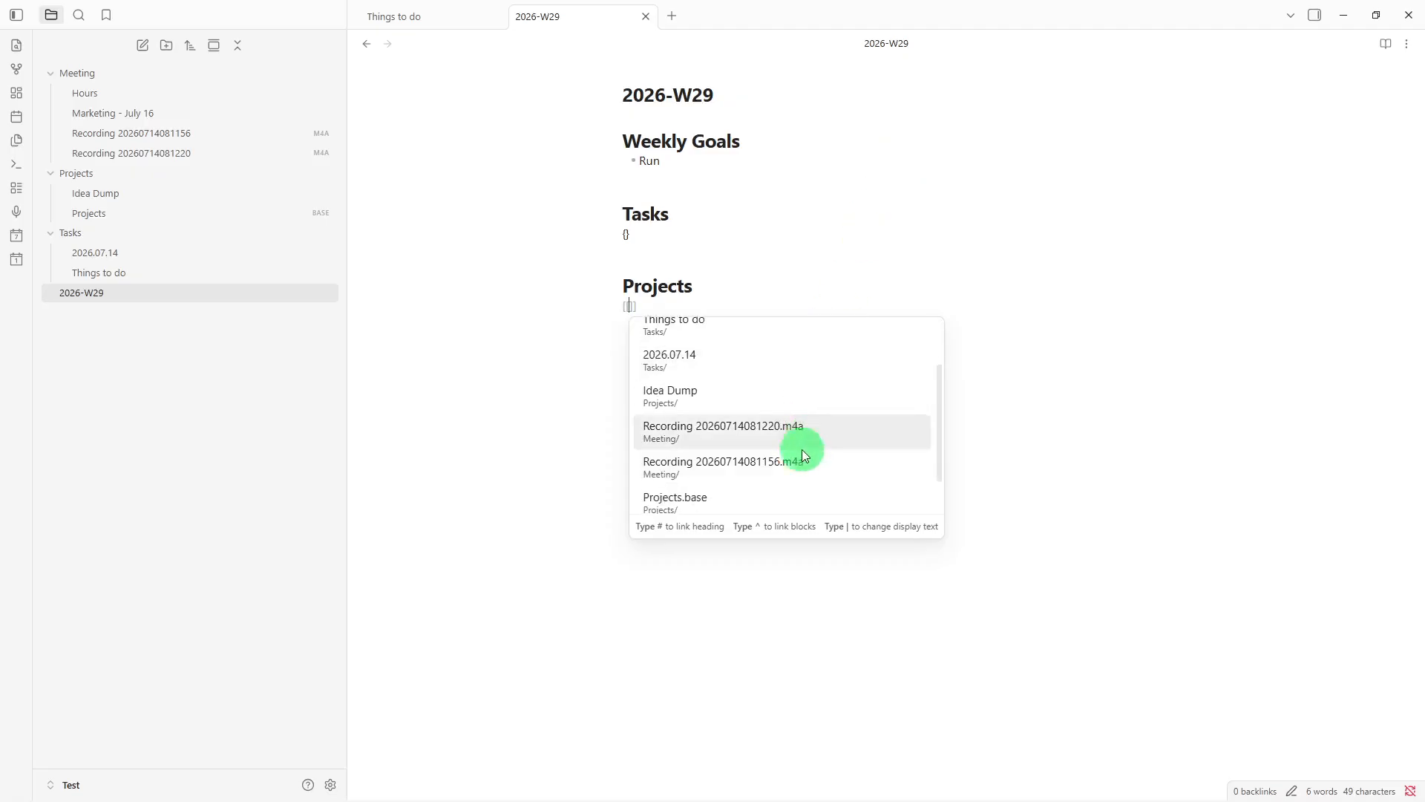
{"action": "left_click", "coordinate": [793, 404]}
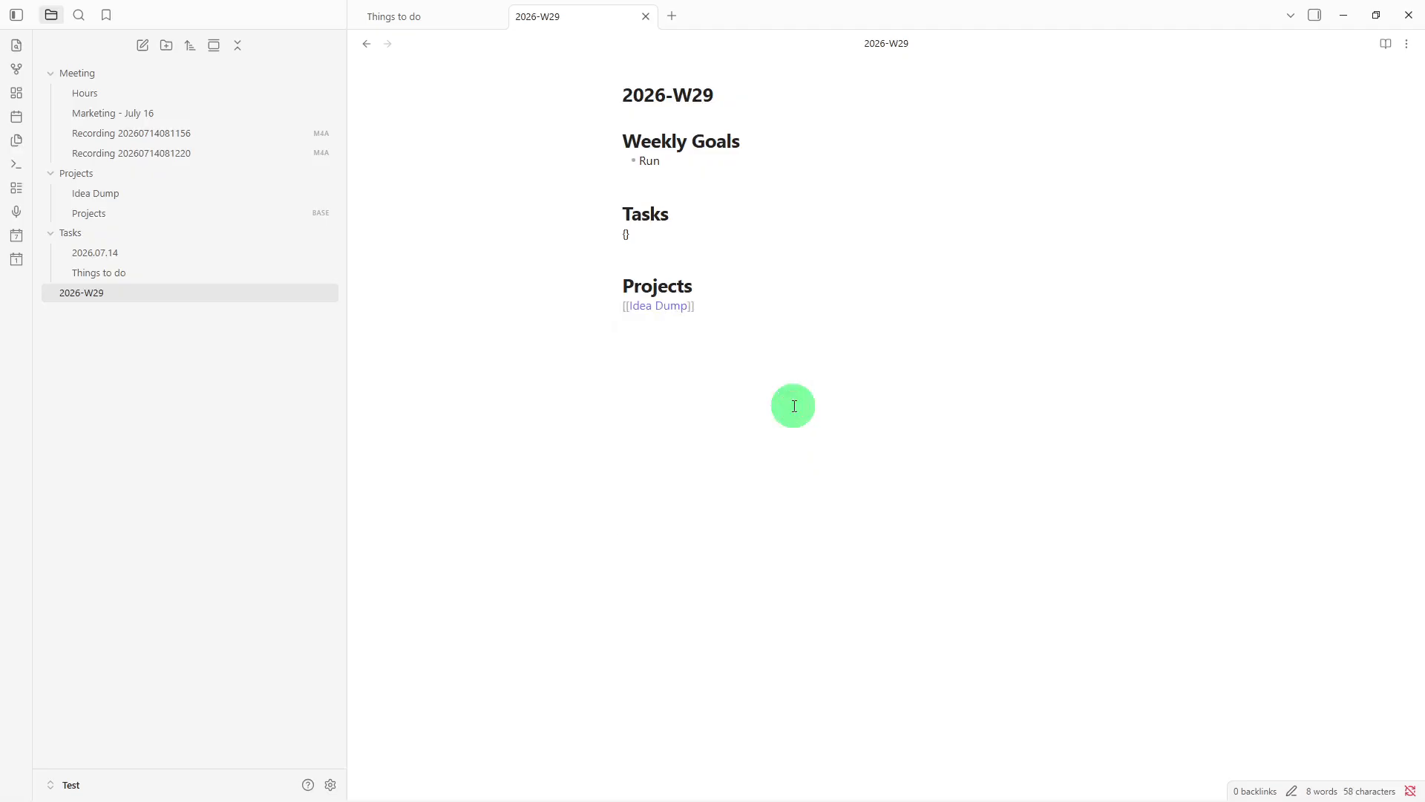
{"action": "key", "text": "Return"}
- Add a level-one heading "Meetings" with an internal link to the "Marketing - July 16" note beneath it
{"action": "type", "text": "#"}
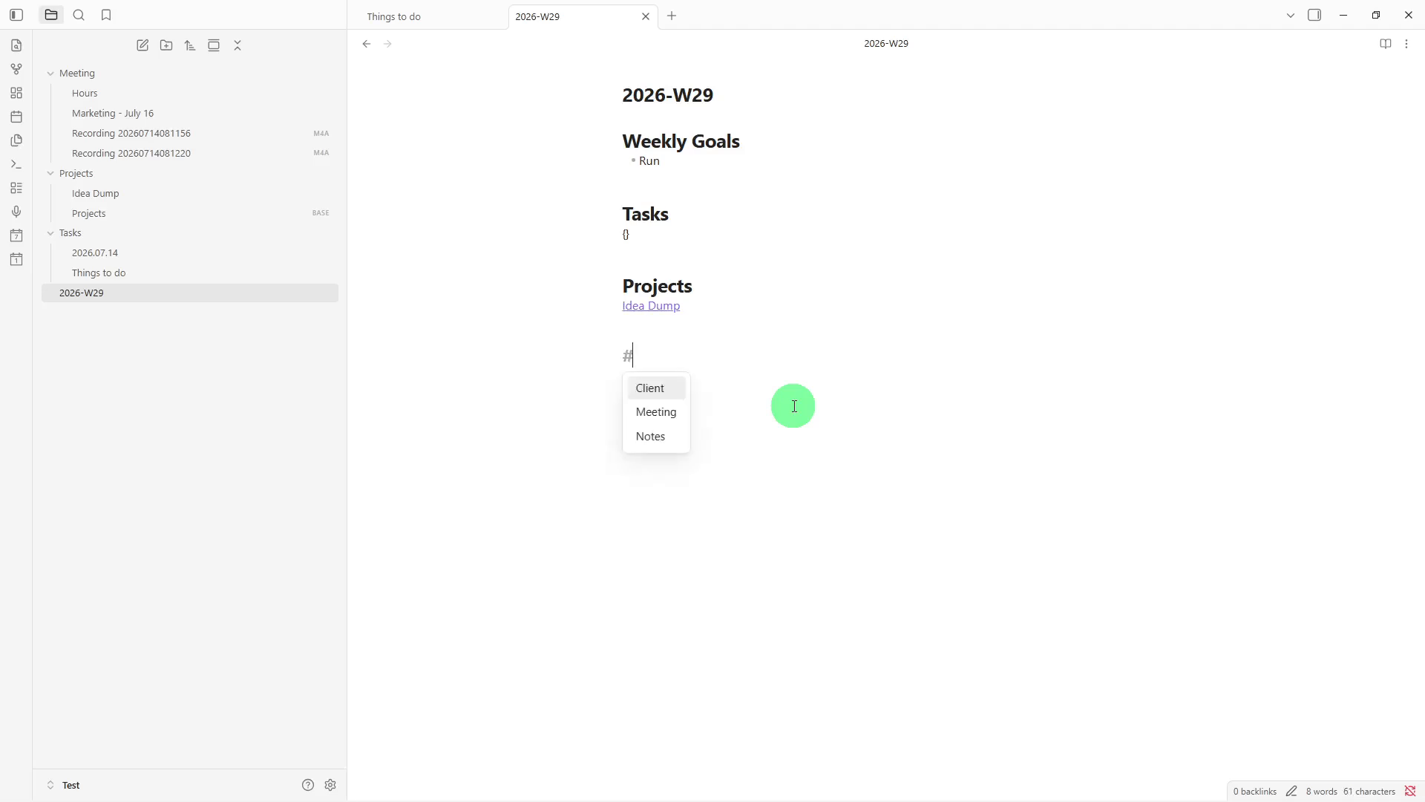
{"action": "type", "text": " Me"}
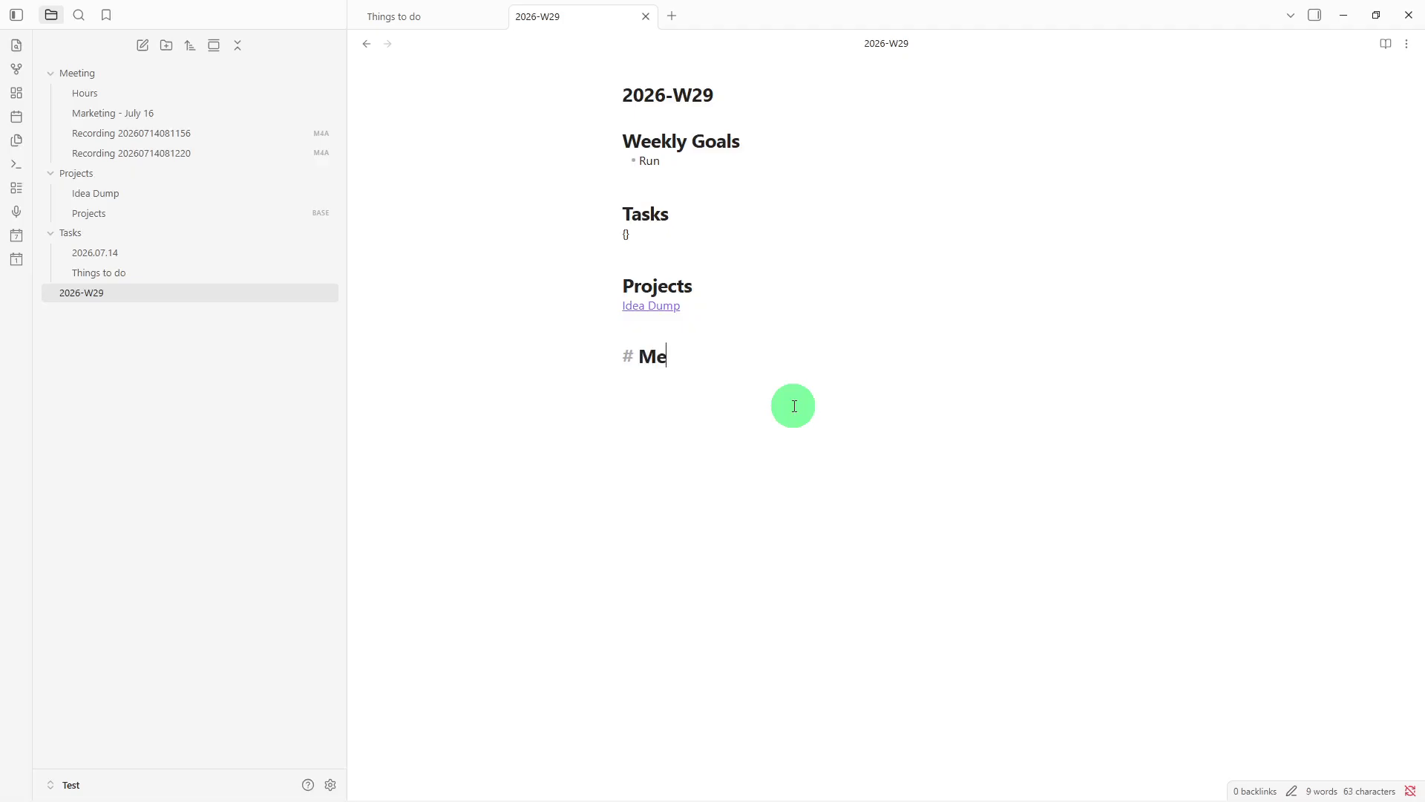
{"action": "type", "text": "etings"}
{"action": "key", "text": "Return"}
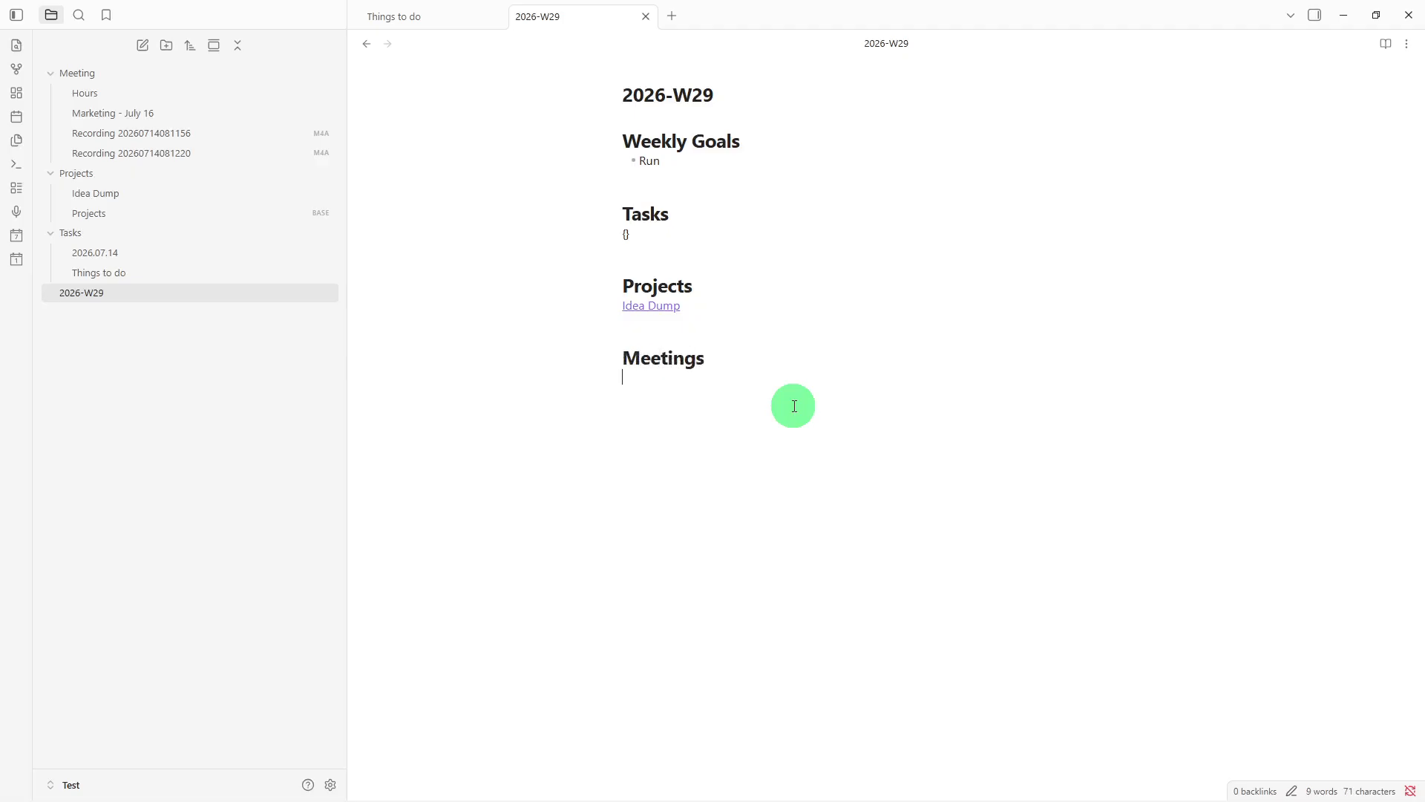
{"action": "type", "text": "[["}
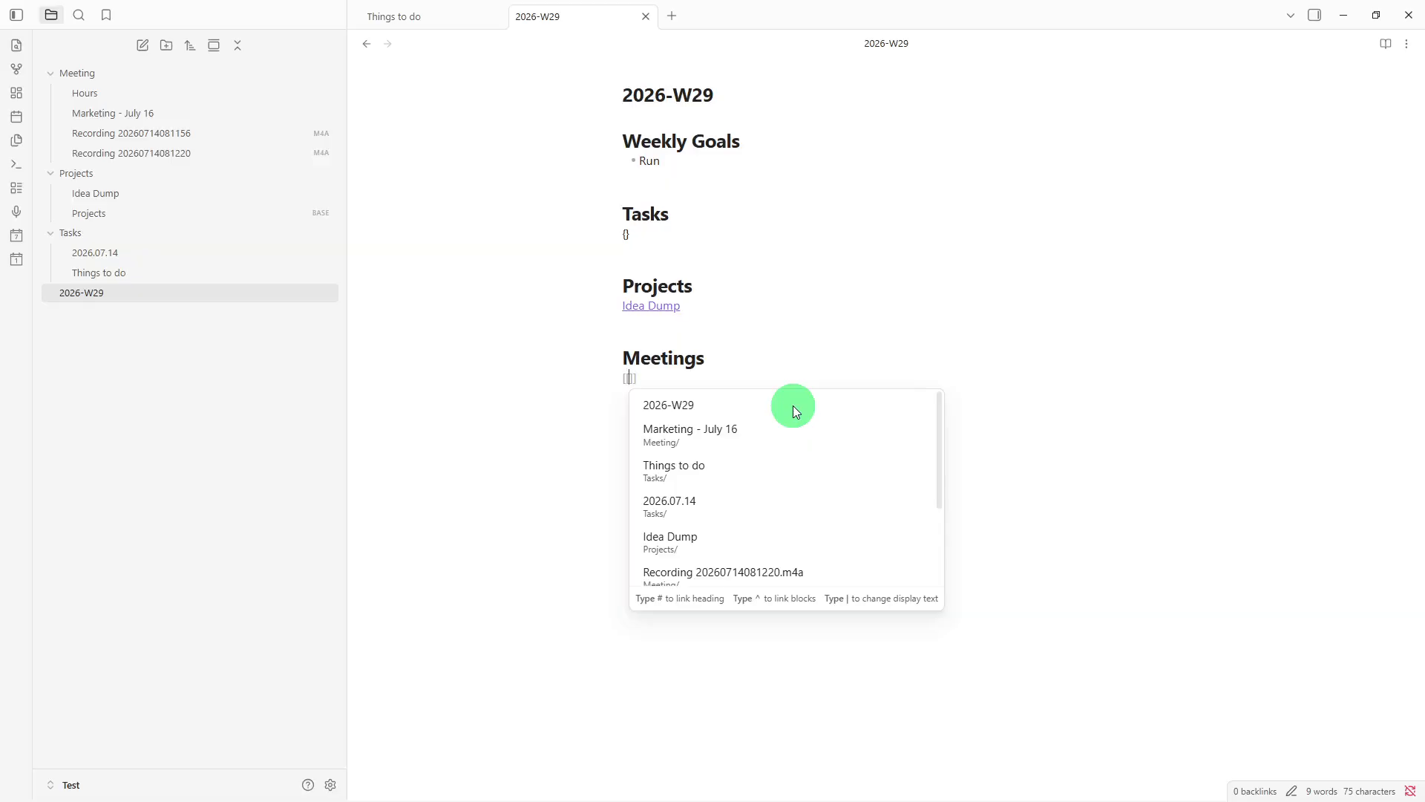
{"action": "left_click", "coordinate": [785, 429]}
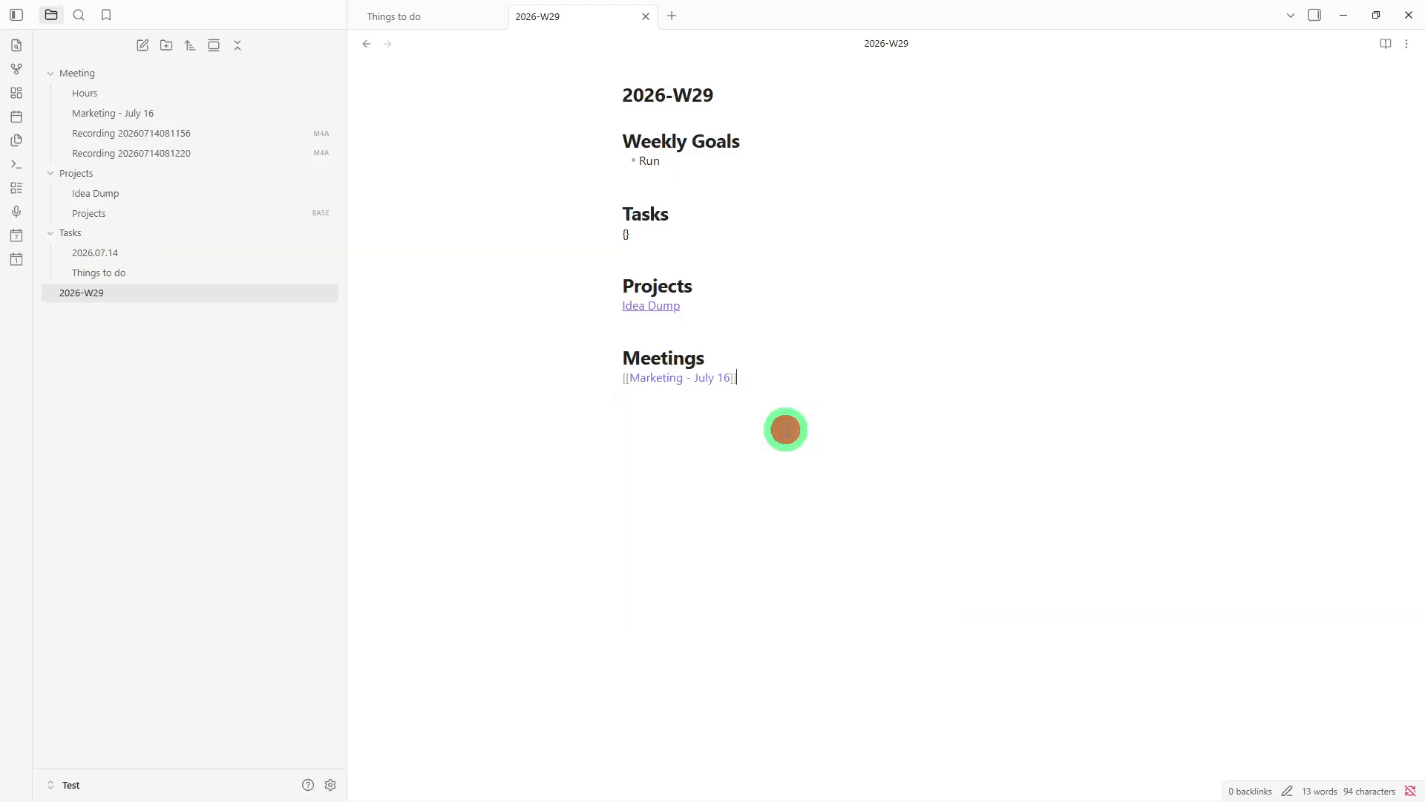
{"action": "key", "text": "Return"}
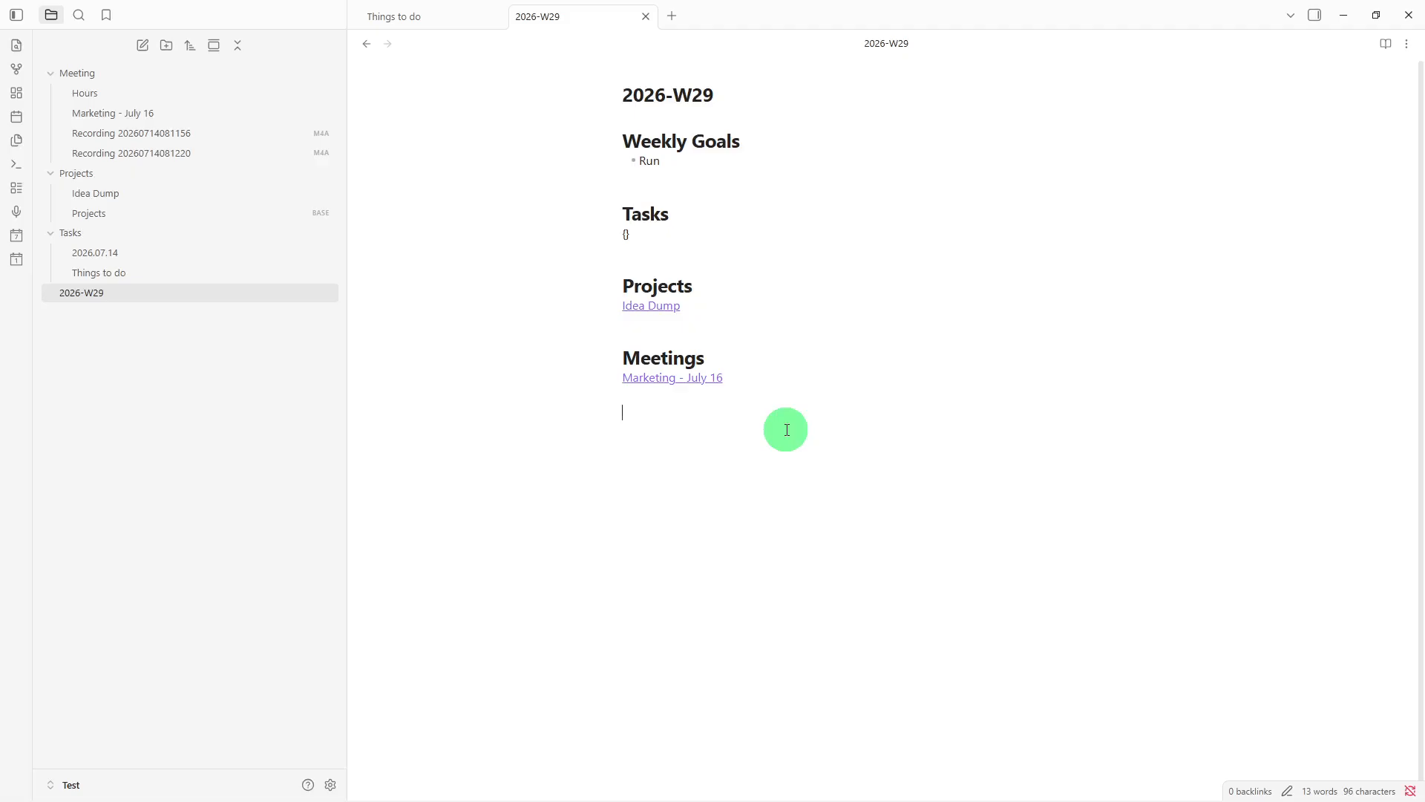
- Add a level-one heading "Notes" with an internal link to the Hours note beneath it
{"action": "type", "text": "#"}
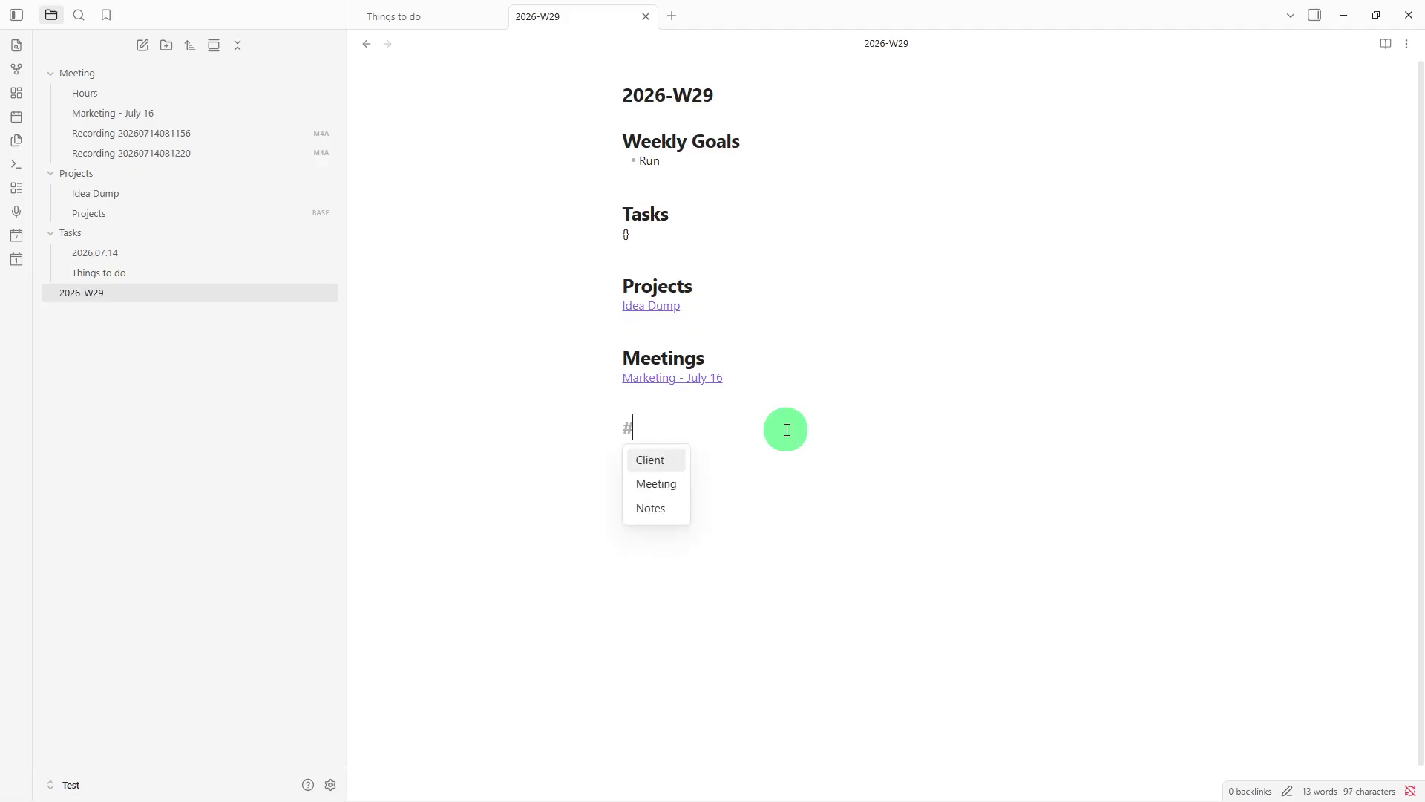
{"action": "type", "text": " Not"}
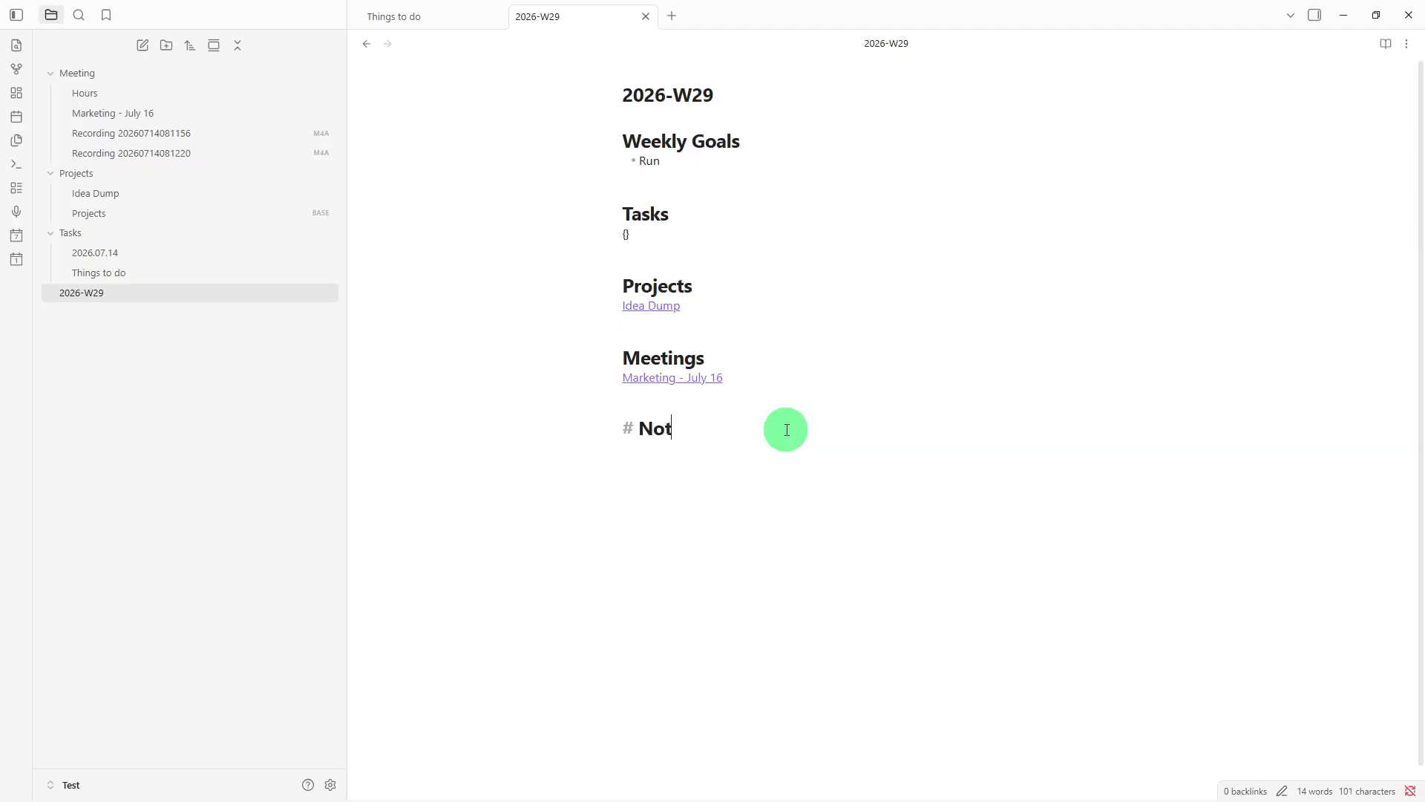
{"action": "type", "text": "es"}
{"action": "key", "text": "Return"}
{"action": "type", "text": "[["}
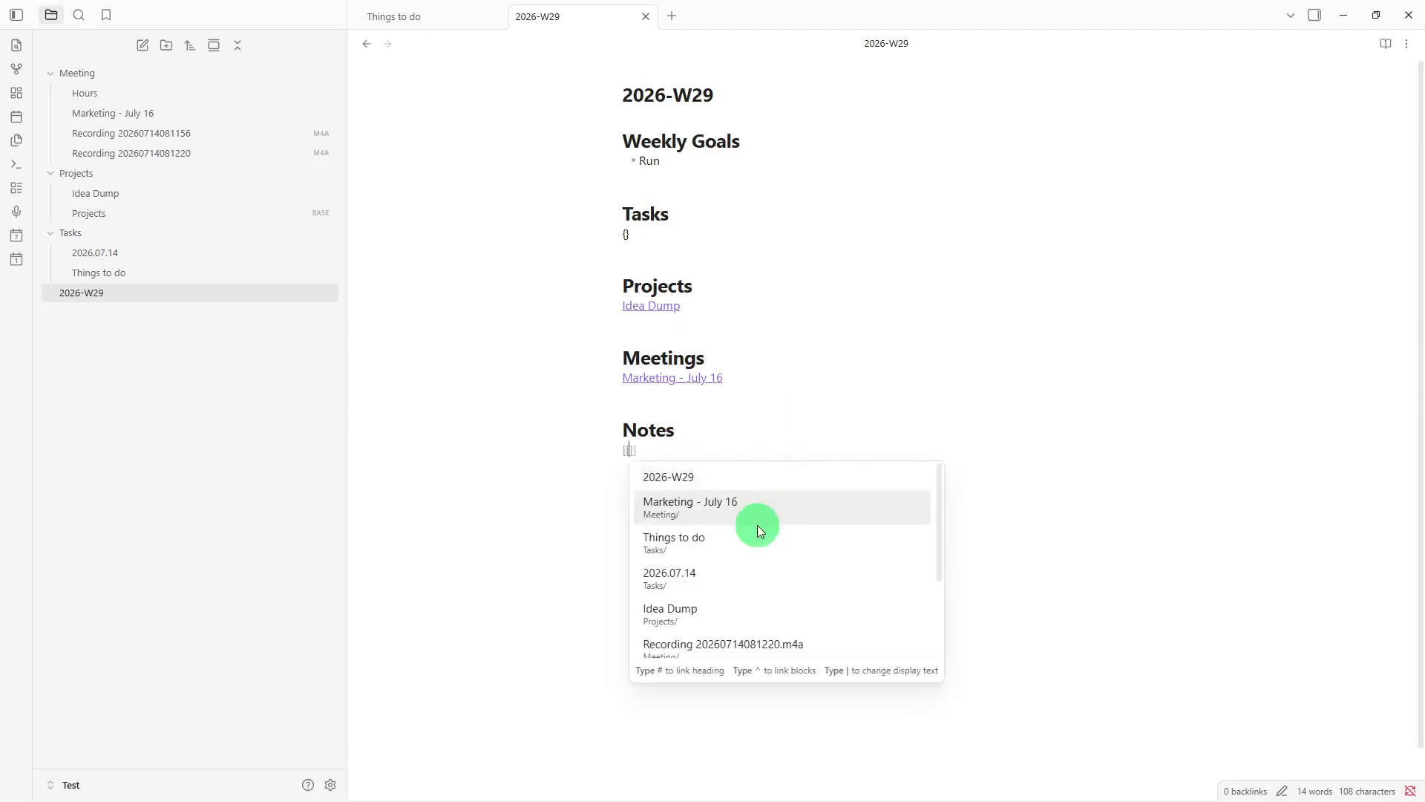
{"action": "scroll", "coordinate": [735, 588], "scroll_direction": "down", "scroll_amount": 3}
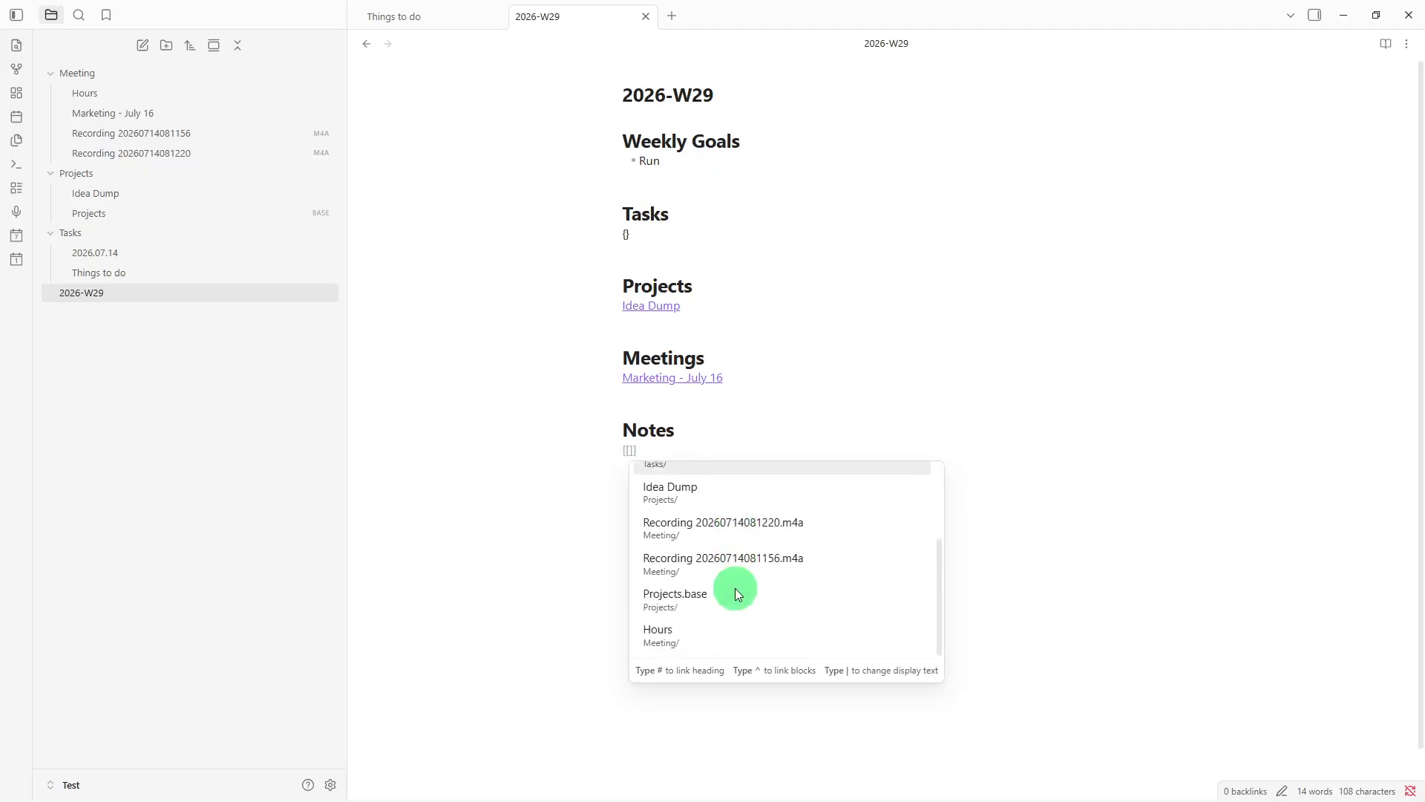
{"action": "left_click", "coordinate": [732, 622]}
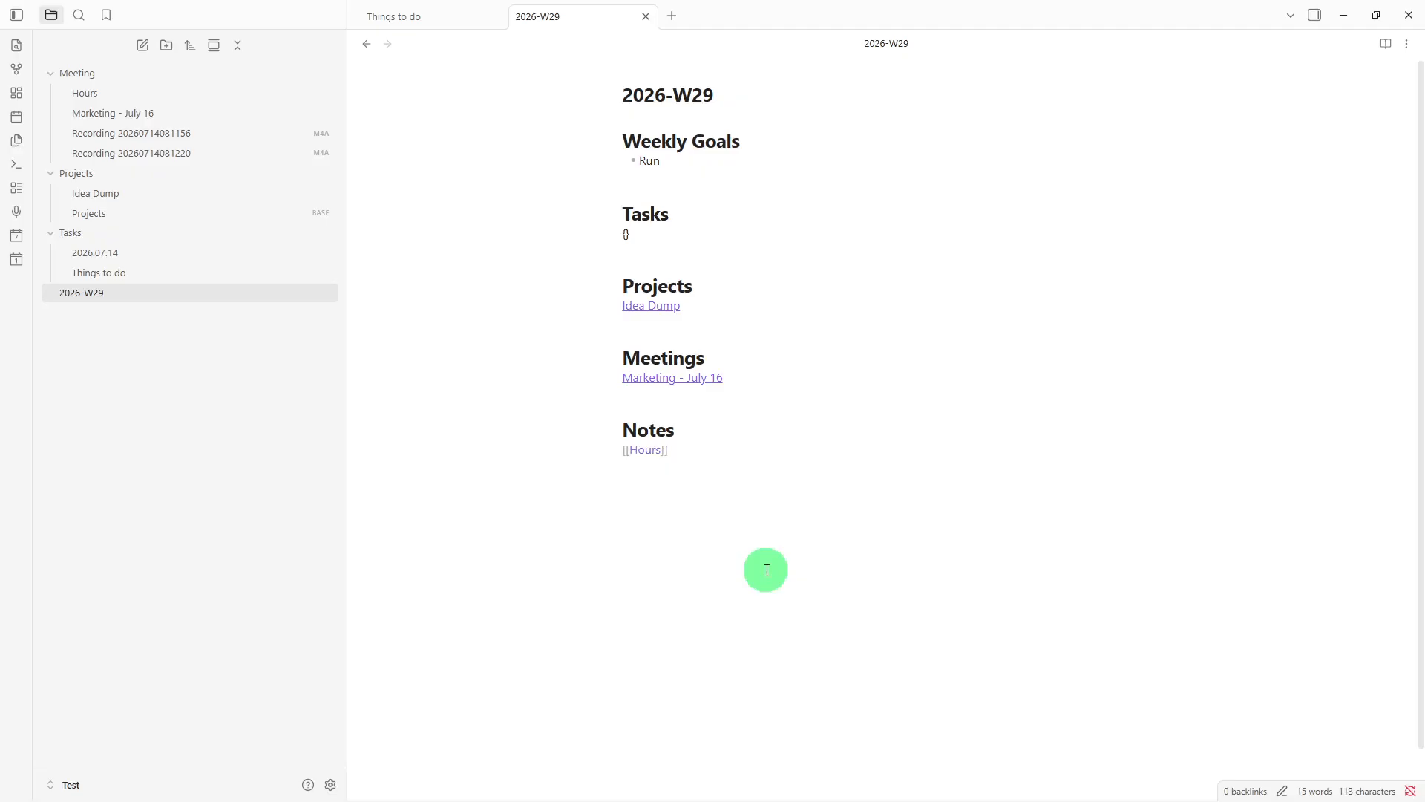
{"action": "key", "text": "Return"}
{"action": "key", "text": "Return"}
- Add two empty level-one headings, "Resources" and "Challenges", below the Notes section
{"action": "type", "text": "#"}
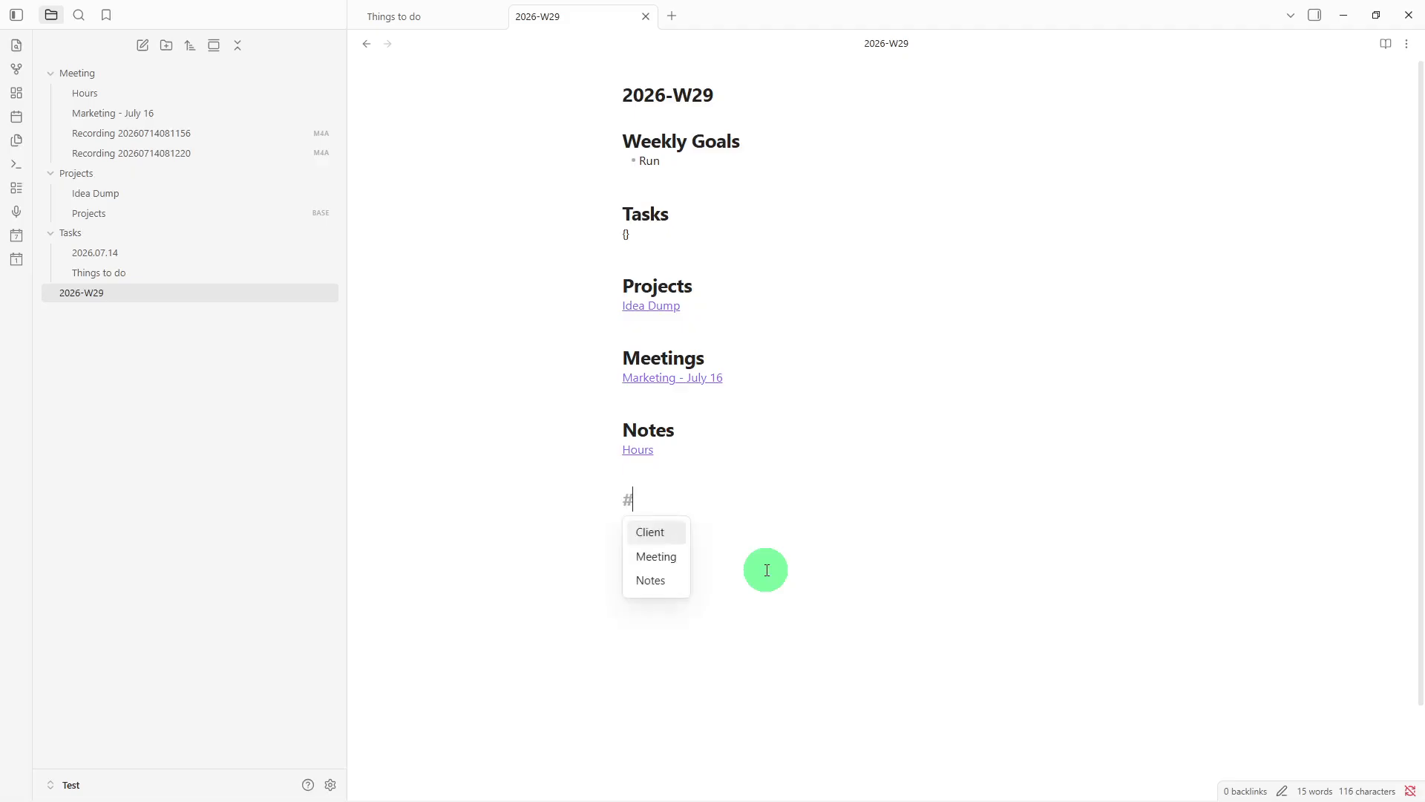
{"action": "type", "text": " Reso"}
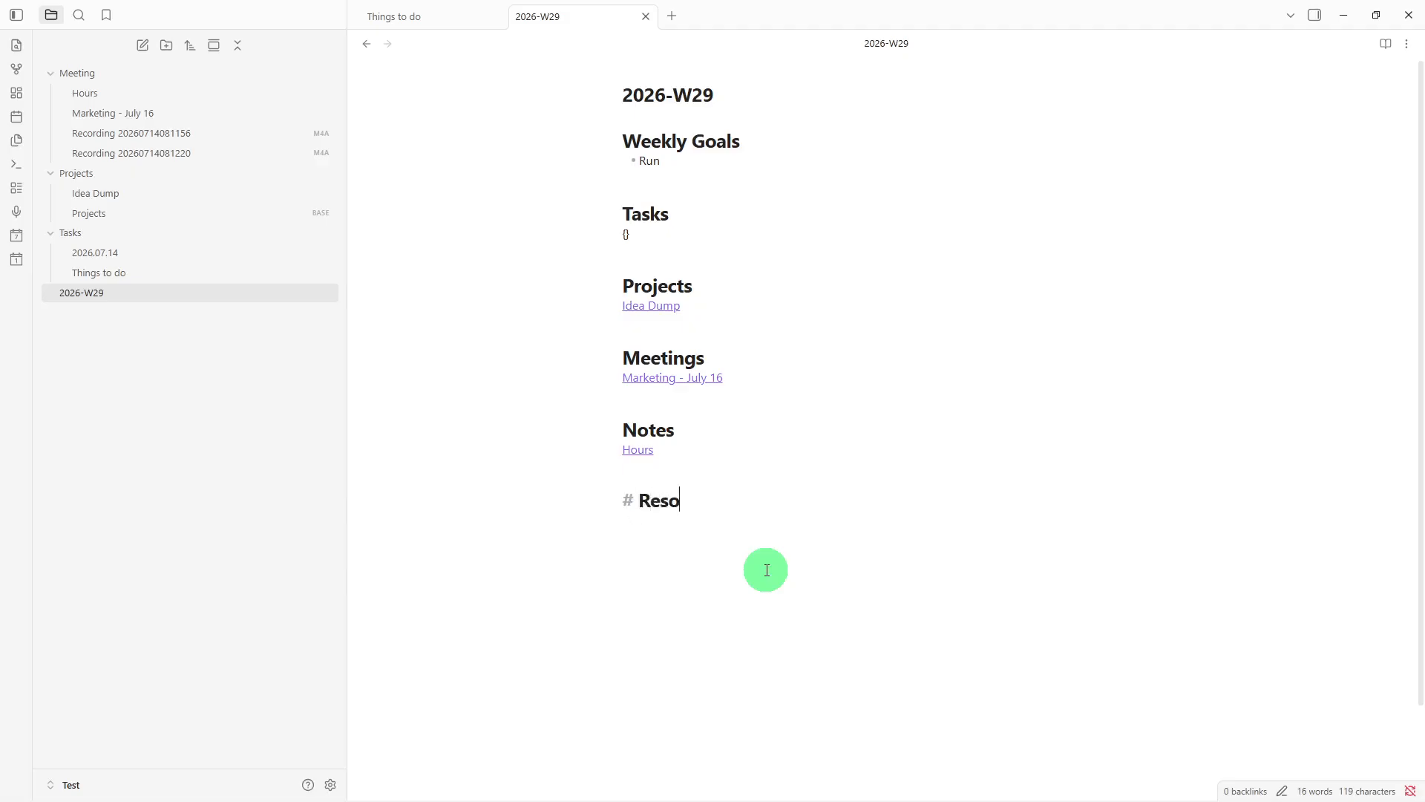
{"action": "type", "text": "urces"}
{"action": "key", "text": "Return"}
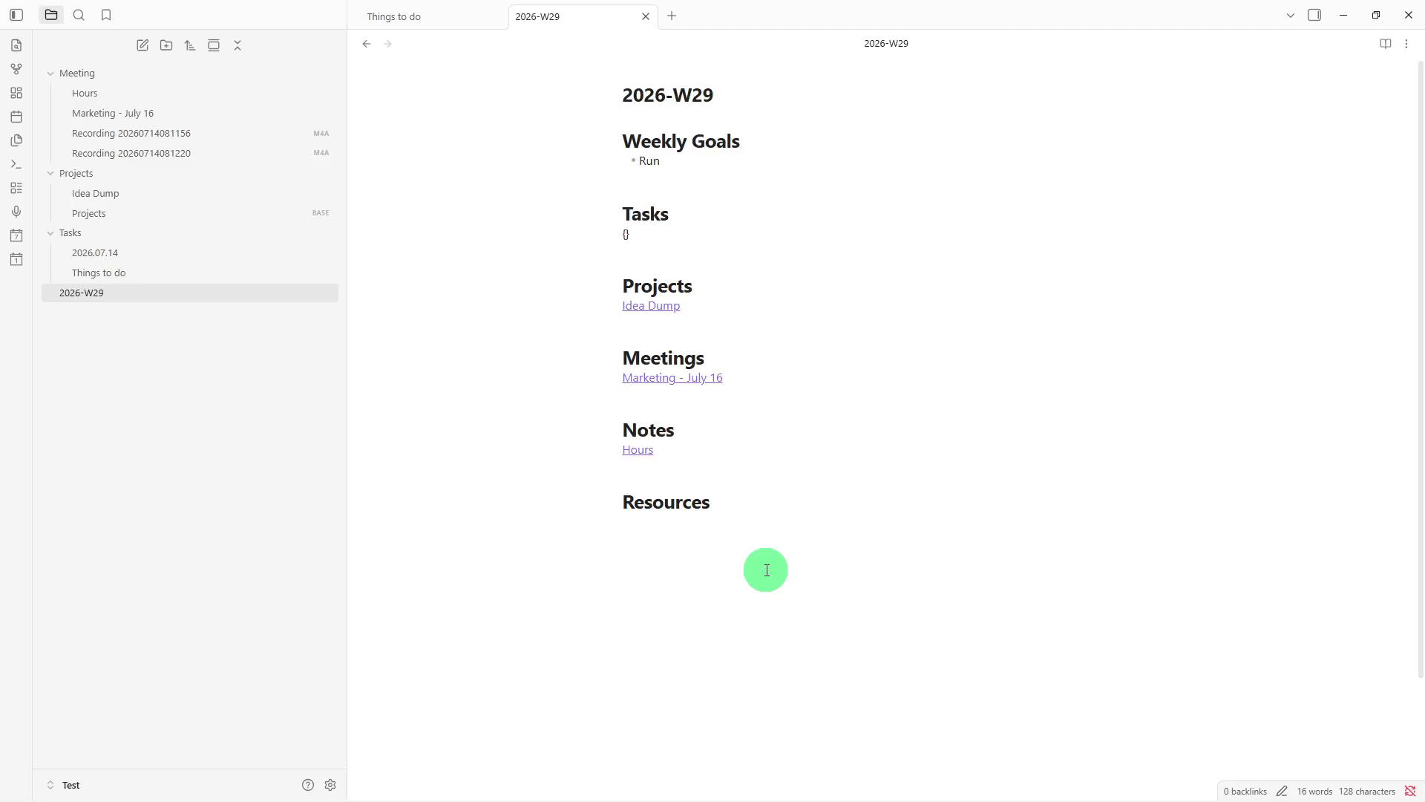
{"action": "type", "text": "#"}
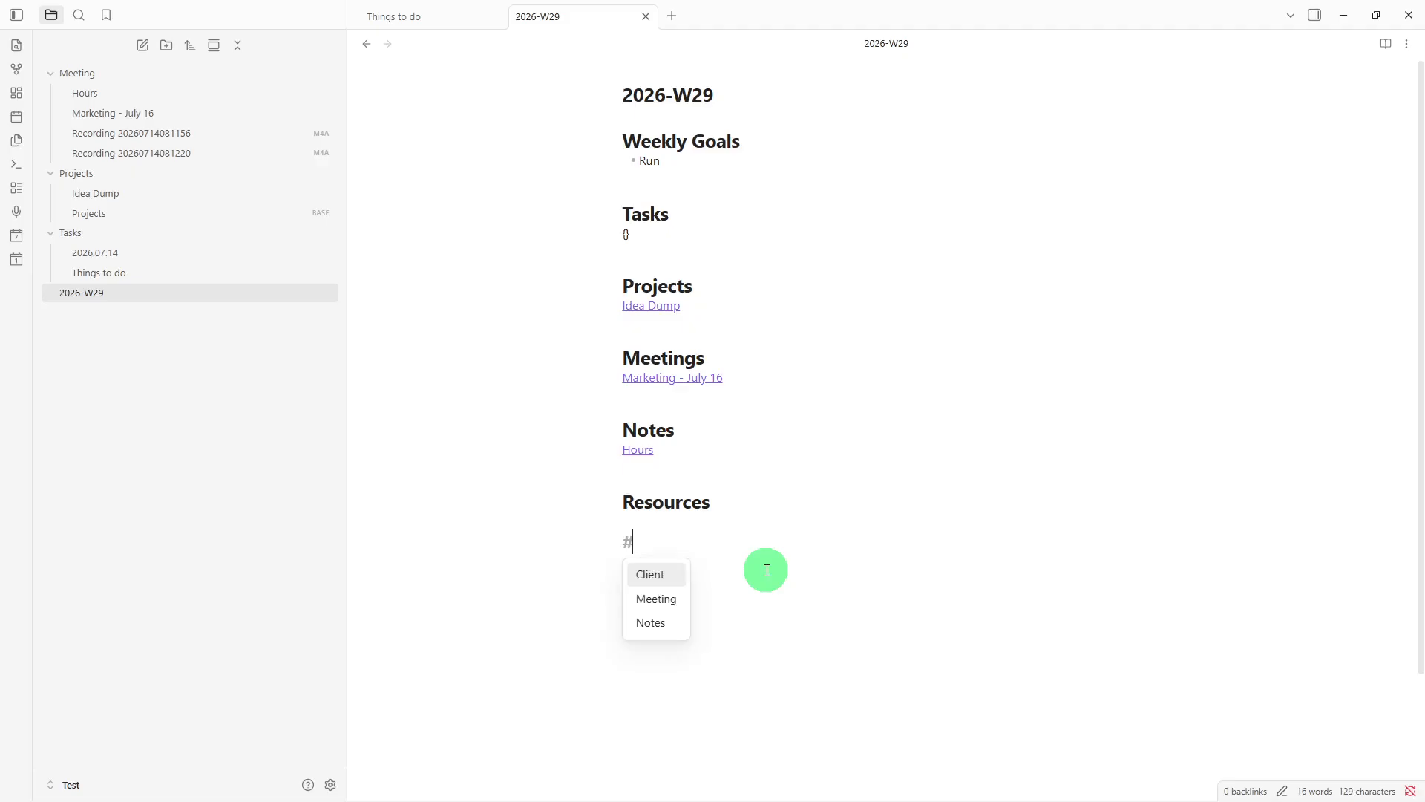
{"action": "type", "text": " Cha"}
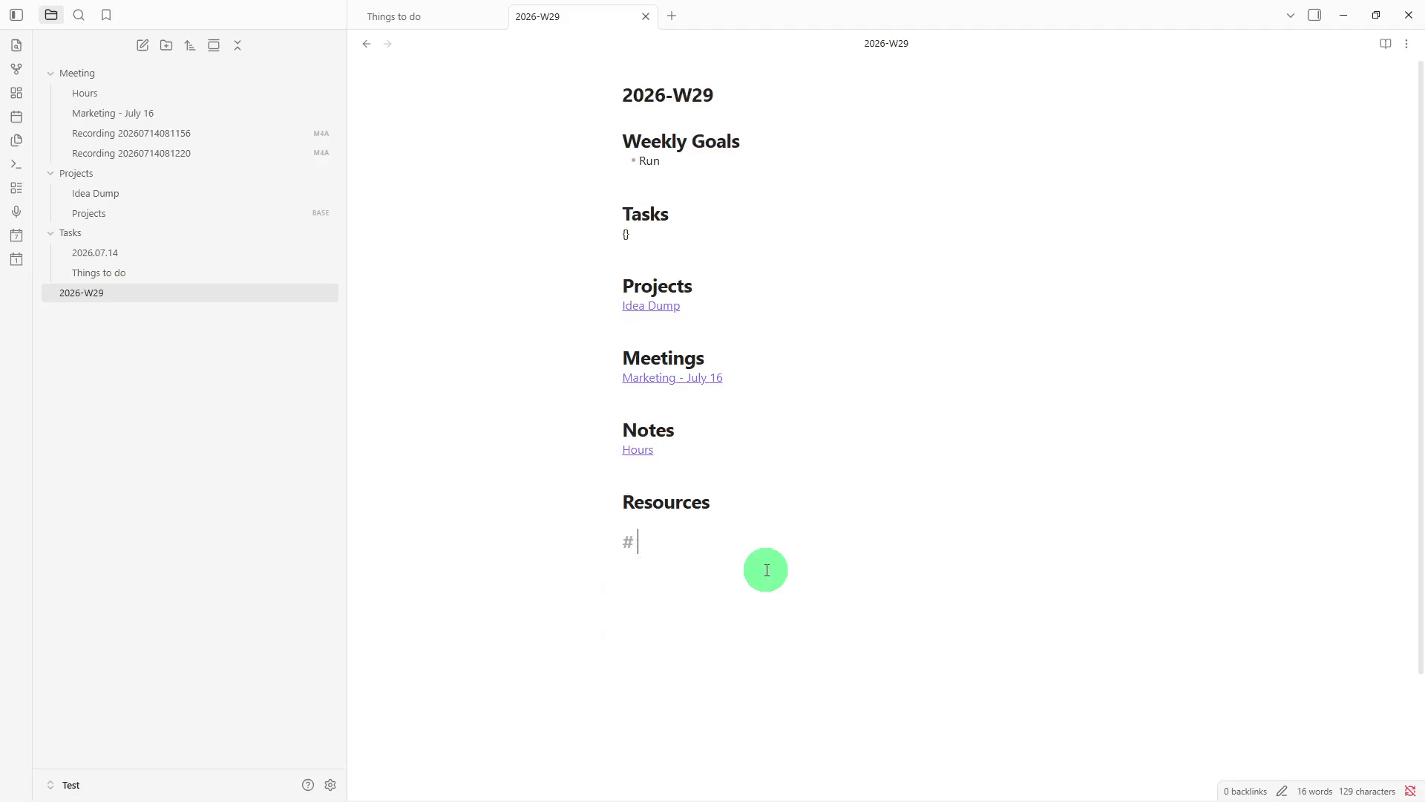
{"action": "type", "text": "llenges"}
{"action": "key", "text": "Return"}
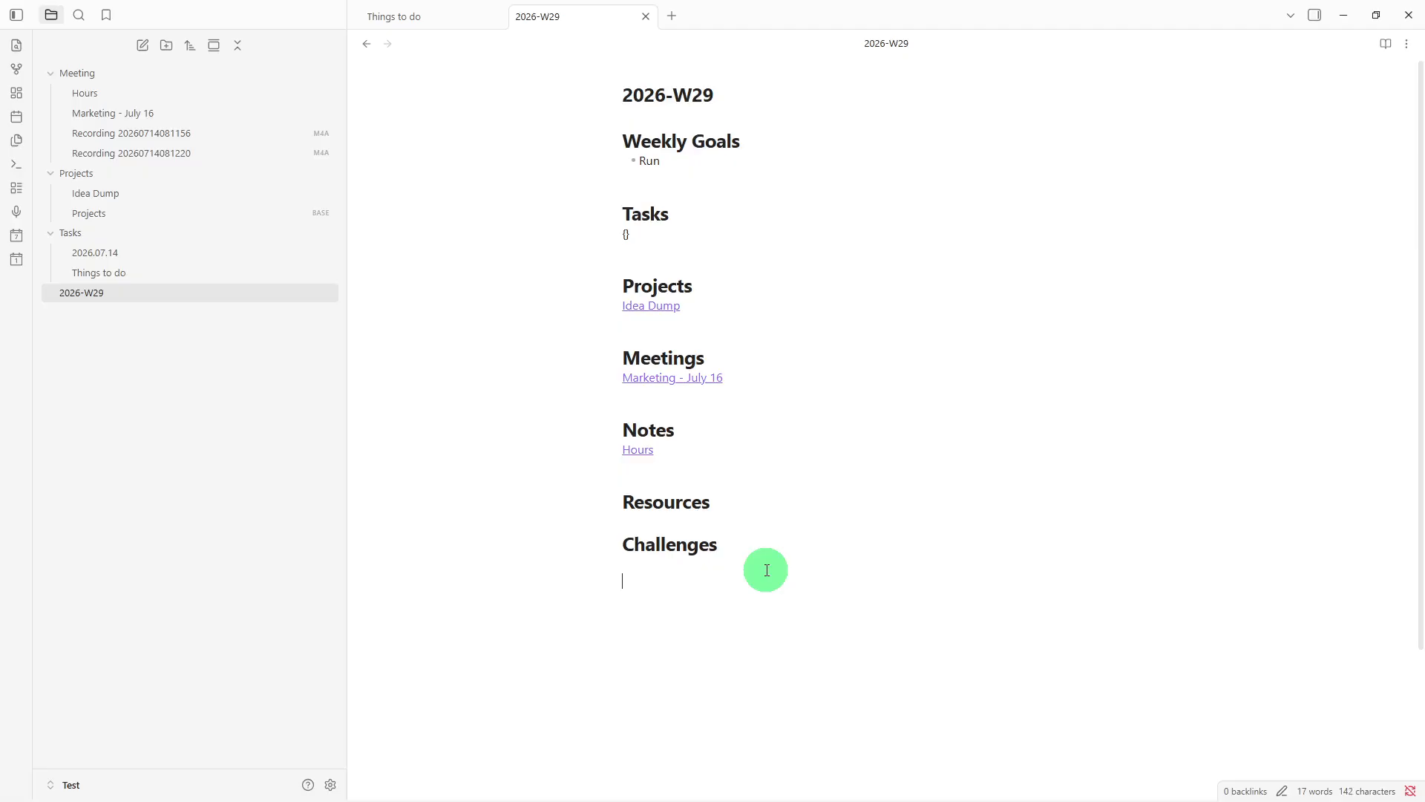
- Add a level-one heading "Wins" below the Challenges heading at the end of the note
{"action": "type", "text": "#W"}
{"action": "key", "text": "BackSpace"}
{"action": "type", "text": "Wins"}
{"action": "key", "text": "Return"}
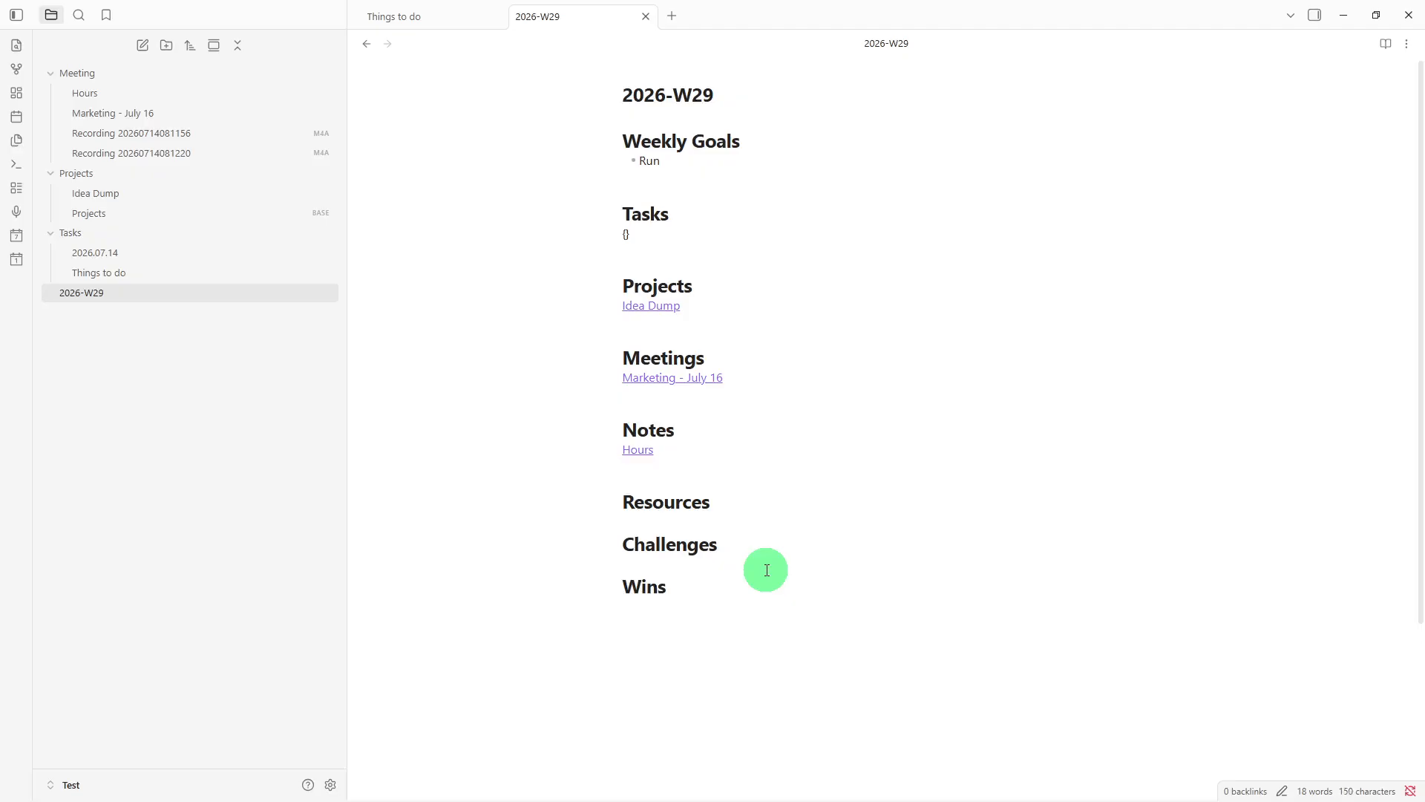